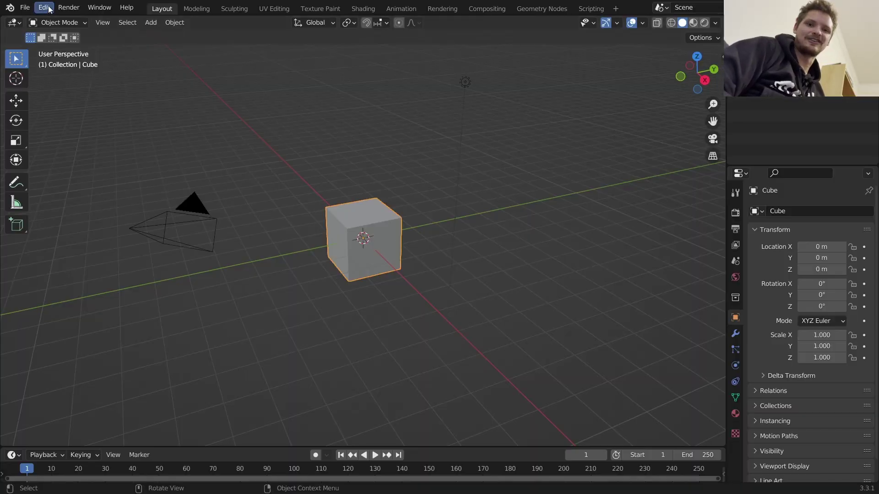
Add the Desktop FractalMachine folder as an asset library in the file path preferences.
click(44, 8)
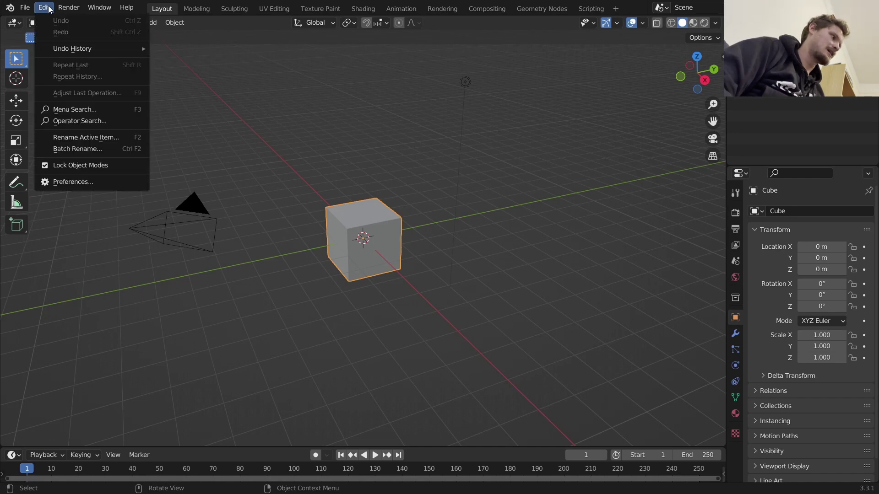
click(44, 7)
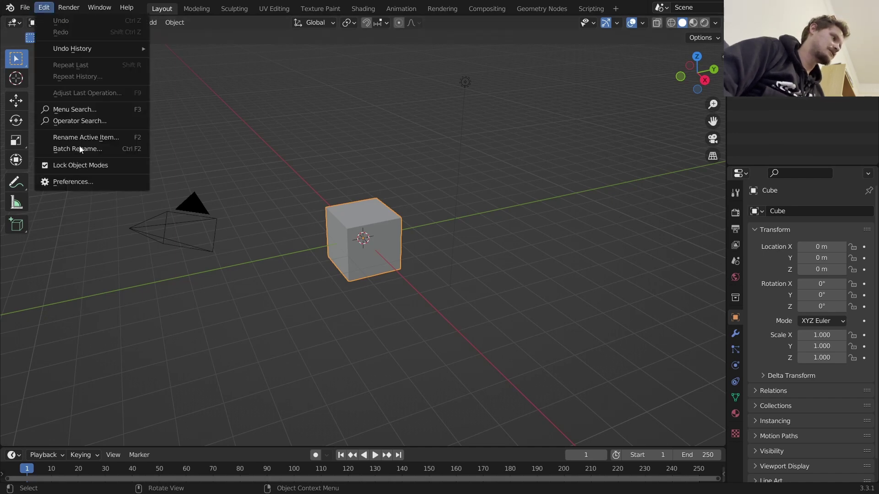
click(60, 180)
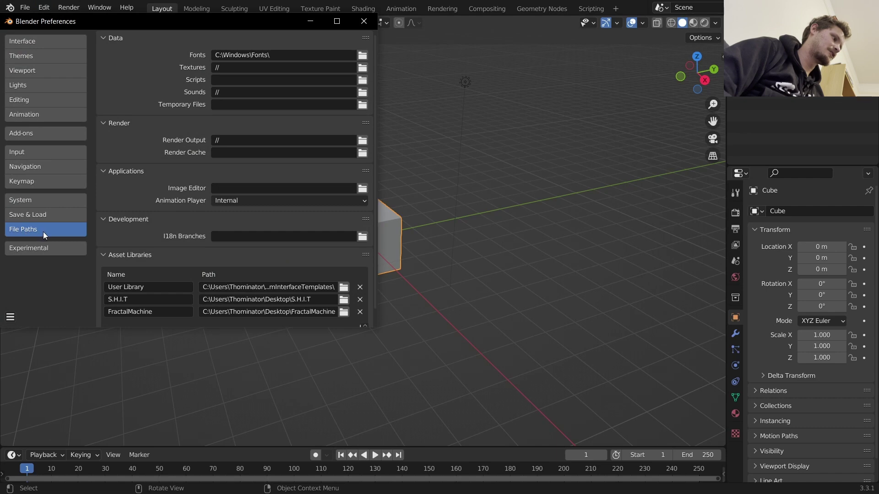
scroll(173, 248, down, 1)
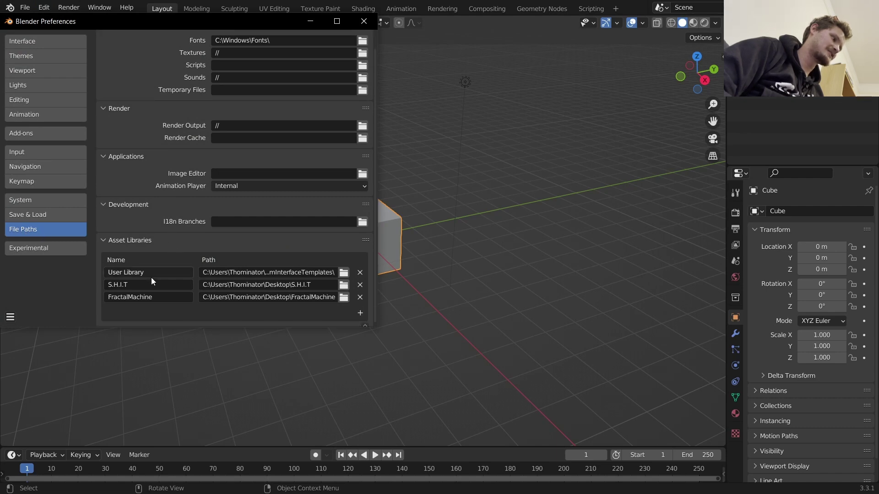
click(360, 314)
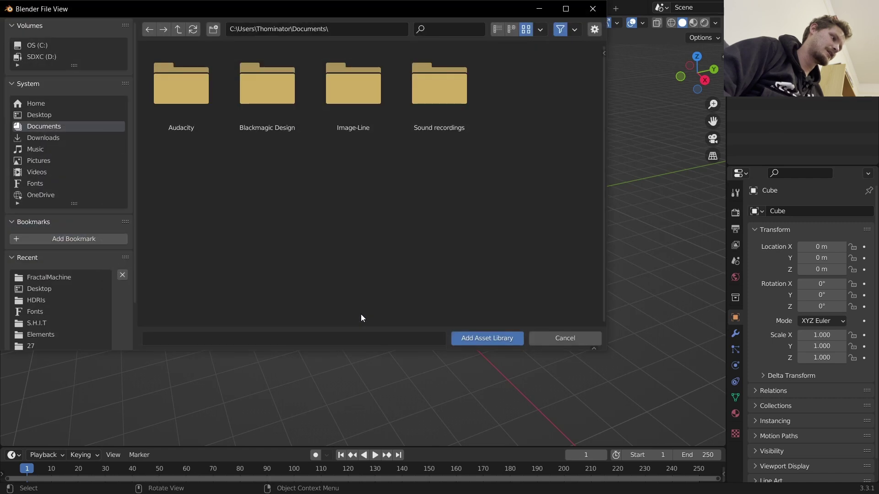
click(59, 277)
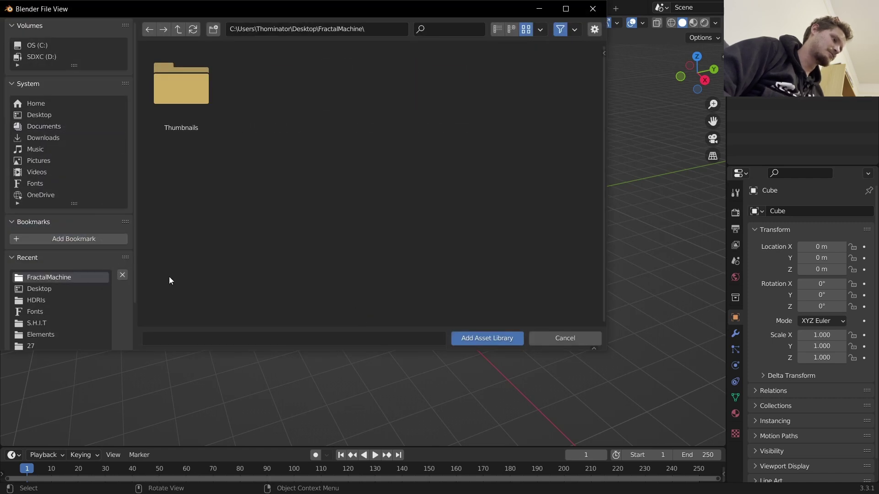
click(500, 338)
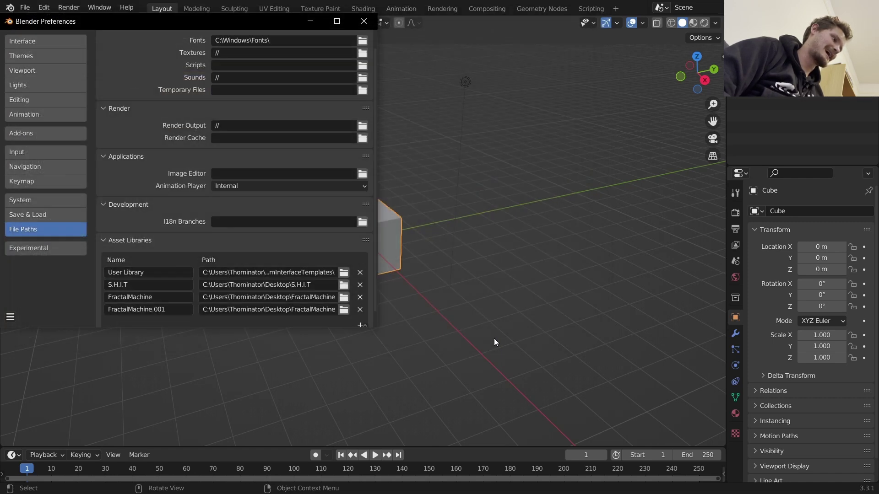
Remove the duplicate FractalMachine.001 asset library and close the preferences.
click(360, 311)
click(365, 19)
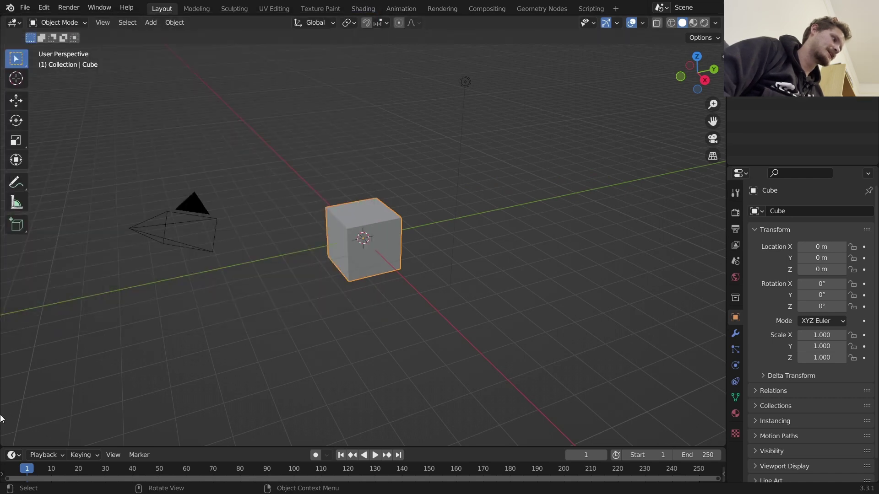
Split off the lower part of the 3D viewport, make it an Asset Browser and show the FractalMachine library.
drag(4, 441, 5, 286)
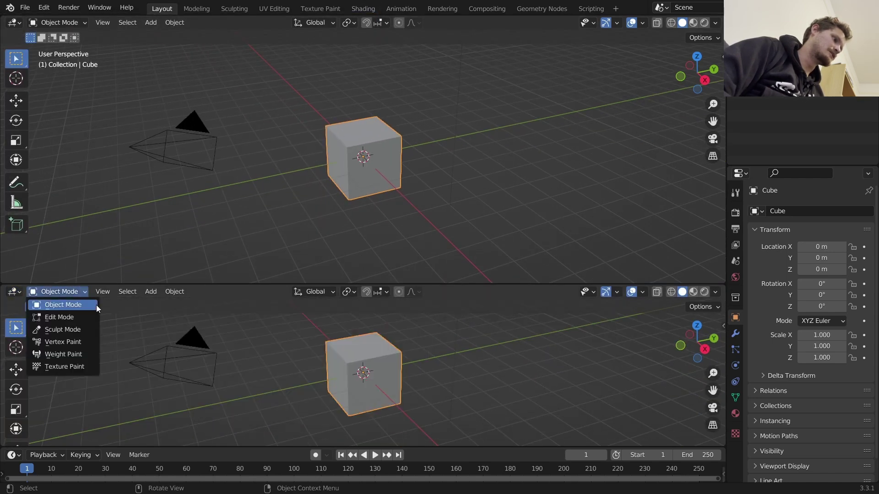
click(11, 292)
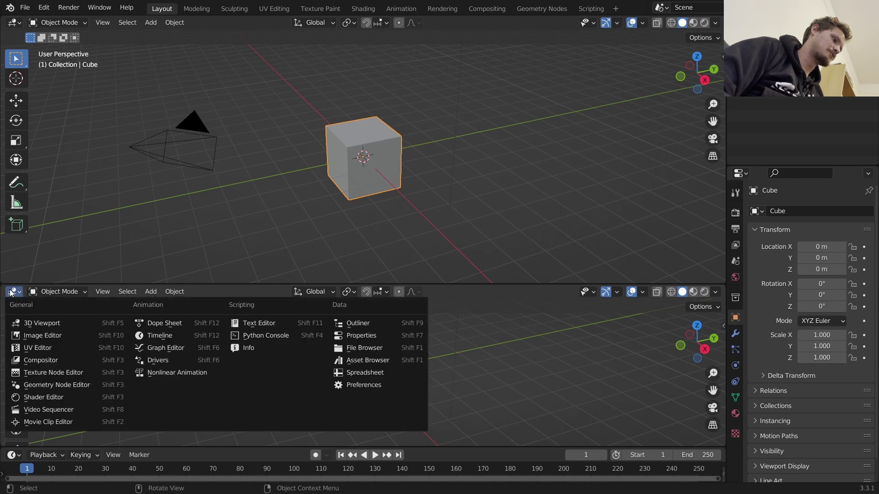
click(361, 360)
click(68, 310)
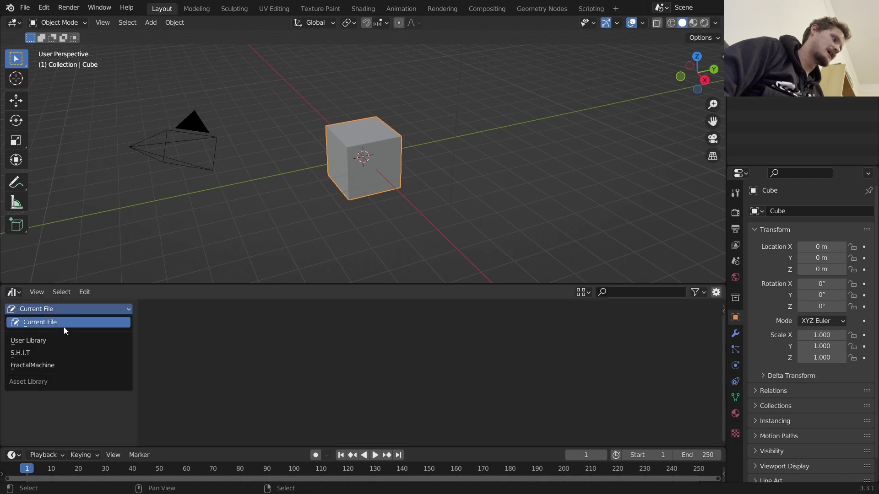
click(41, 366)
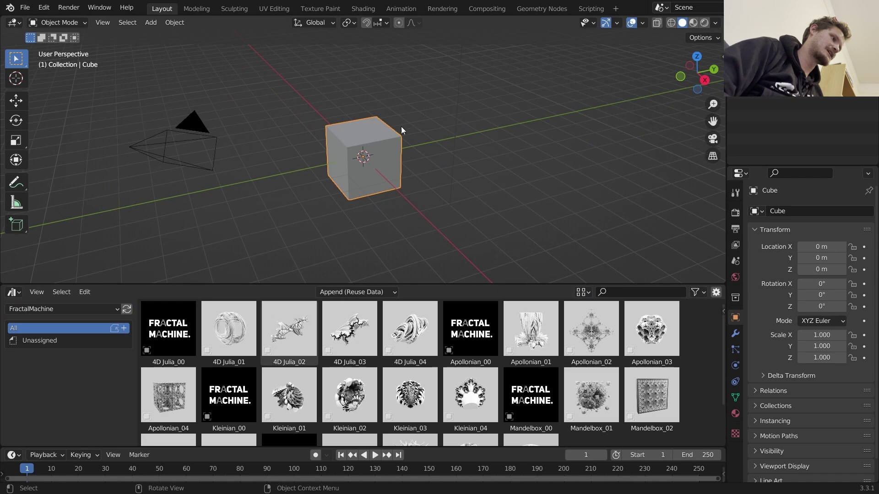
Delete all default objects from the scene.
key(a)
key(Delete)
Try the 4D Julia_01 and Kleinian_04 assets in the scene, deleting each one again.
drag(237, 351, 372, 152)
key(x)
click(380, 145)
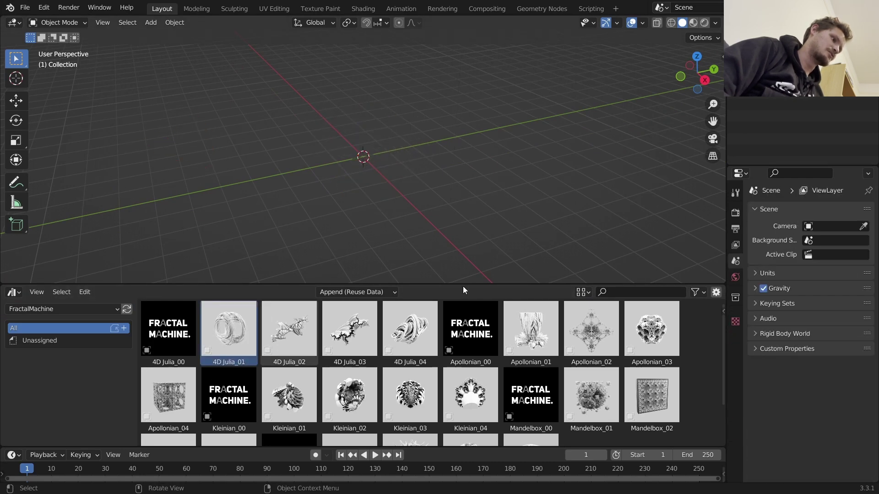
drag(473, 389, 396, 161)
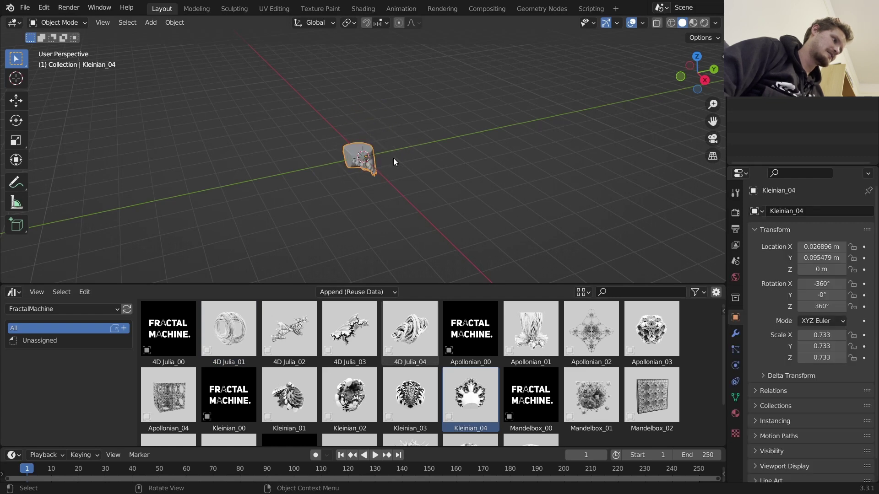
key(x)
click(363, 159)
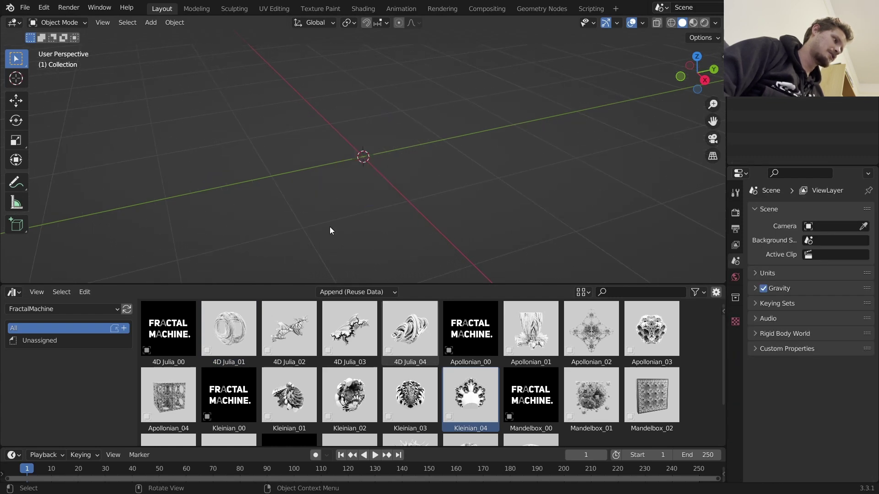
Place the 4D Julia_01 asset near the world origin and select it.
drag(231, 328, 368, 161)
click(446, 171)
scroll(389, 143, down, 5)
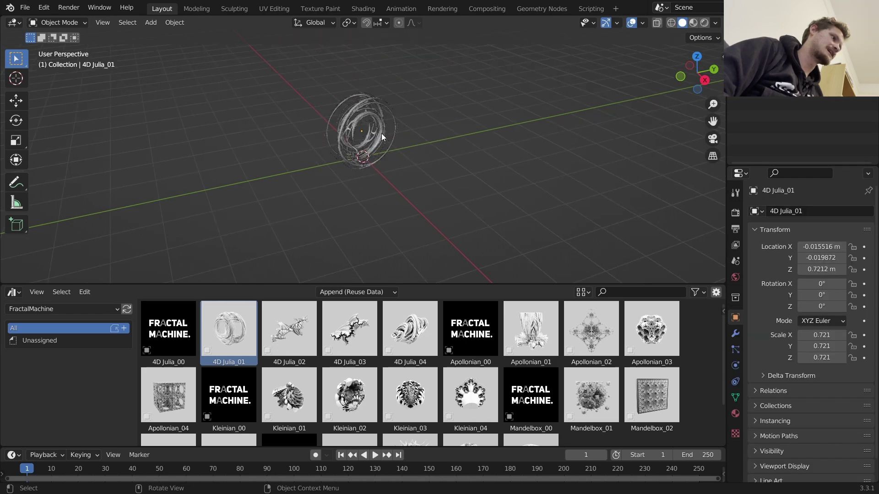
scroll(380, 134, up, 2)
click(380, 116)
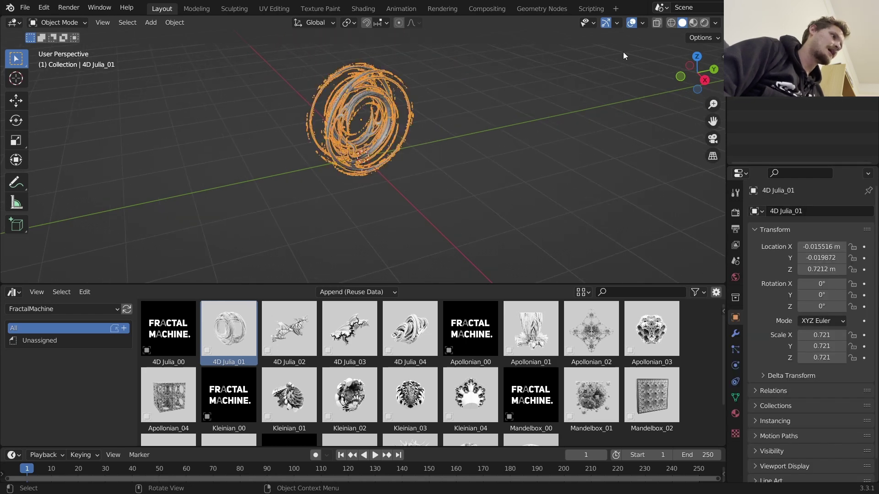
Open the fractal's node tree in the Geometry Nodes workspace and set the Integer node driving the resolution to 100.
click(542, 9)
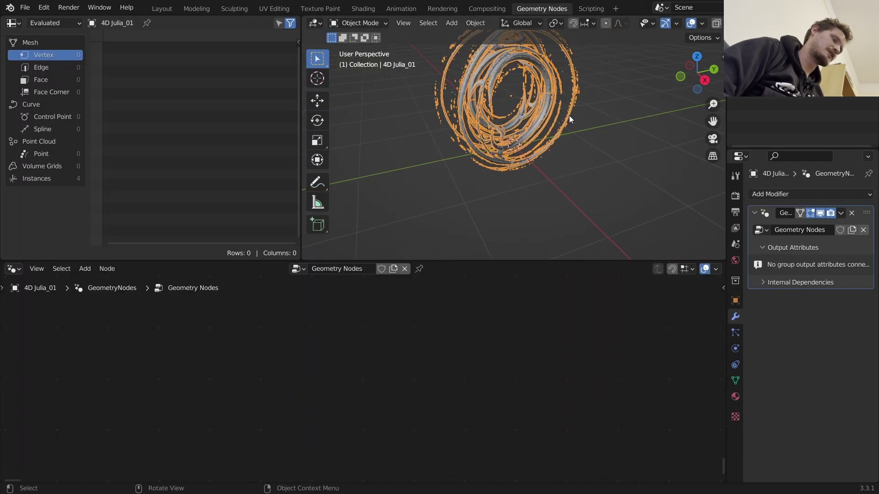
shift+middle_drag(548, 122, 550, 147)
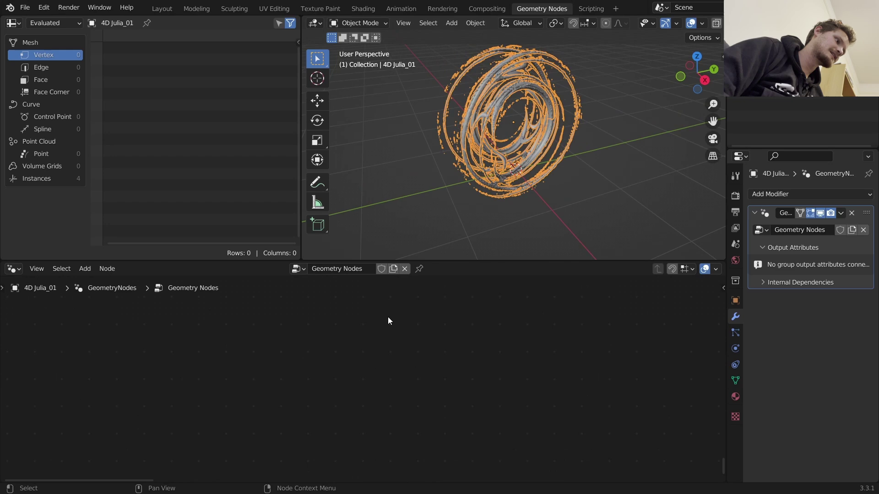
scroll(388, 317, down, 8)
middle_drag(277, 402, 198, 458)
middle_drag(565, 316, 406, 397)
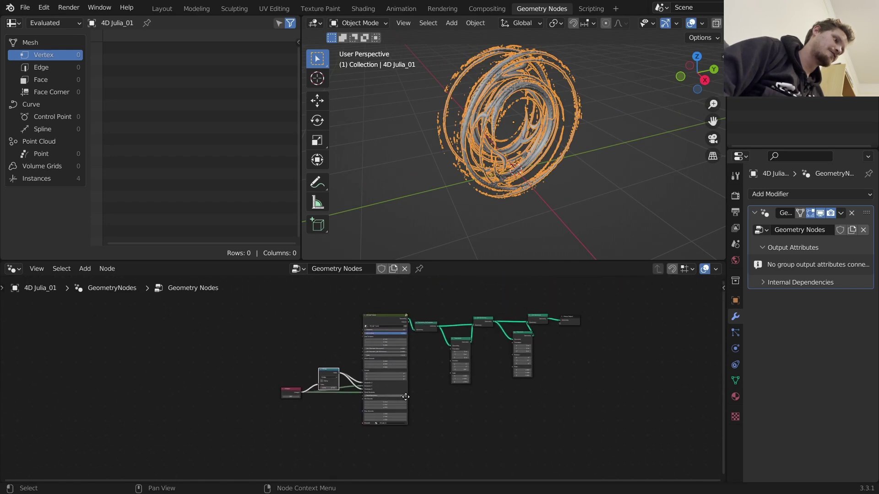
scroll(405, 397, up, 5)
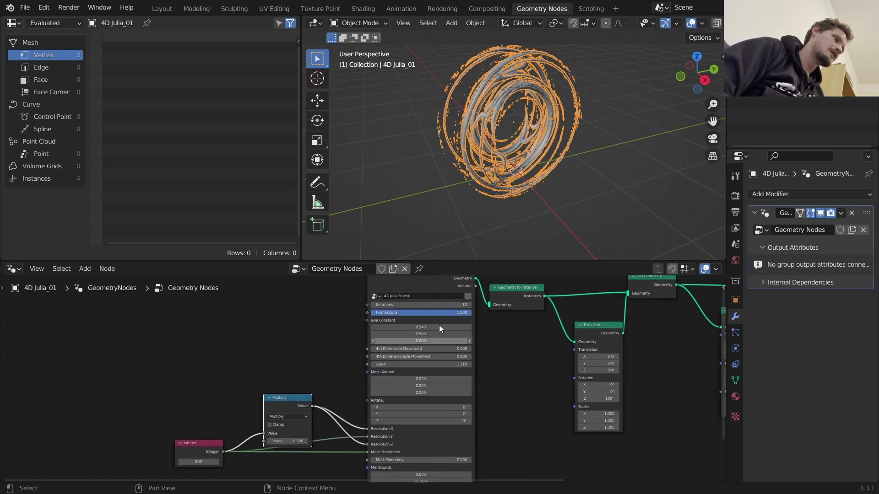
scroll(446, 206, up, 2)
middle_drag(282, 394, 443, 309)
scroll(359, 372, up, 8)
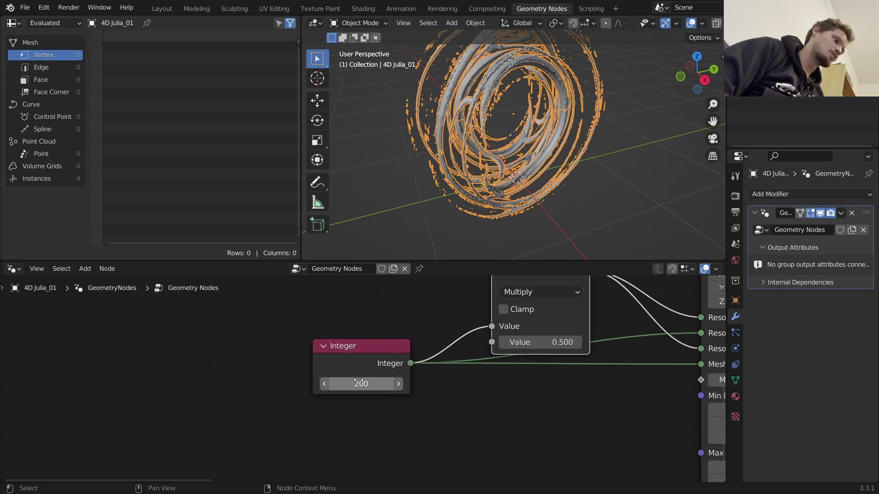
click(359, 382)
text(100)
key(Return)
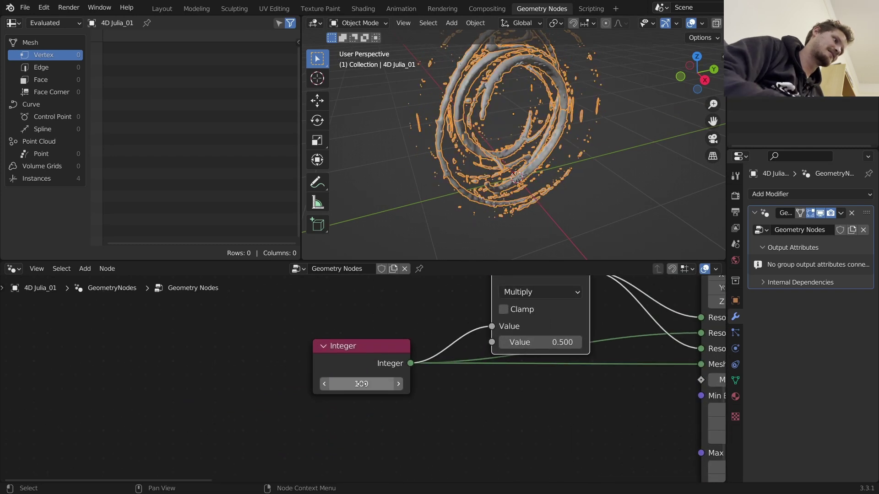
On the 4D Julia Fractal node, set the first two Julia Constant values to 0.460 and 0.060 and 4th Dimension Movement to 0.580.
shift+middle_drag(520, 137, 522, 141)
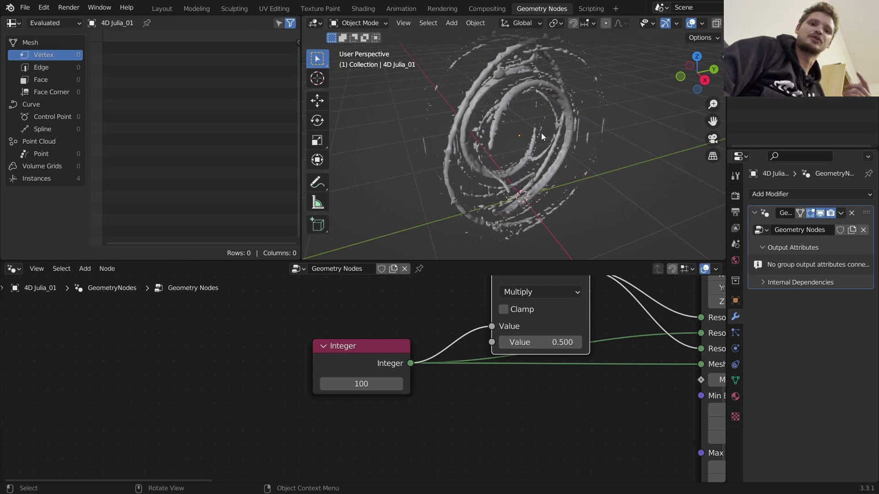
scroll(503, 357, down, 3)
scroll(526, 338, up, 2)
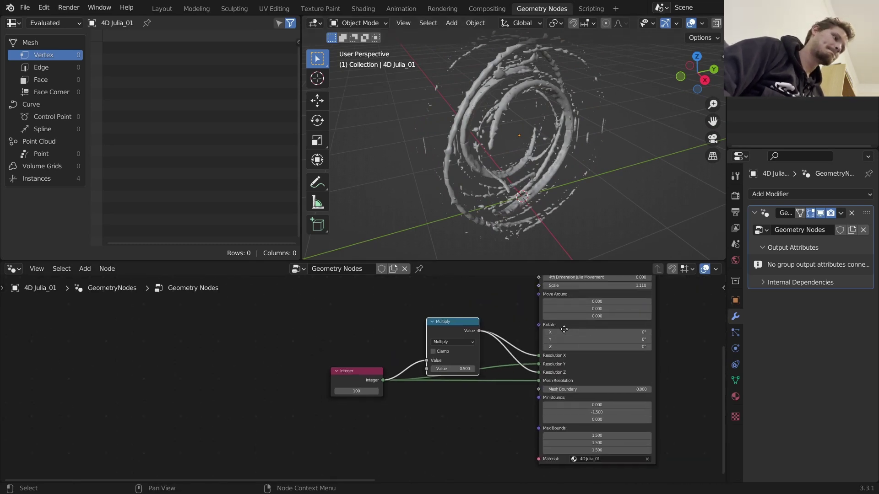
middle_drag(578, 326, 482, 365)
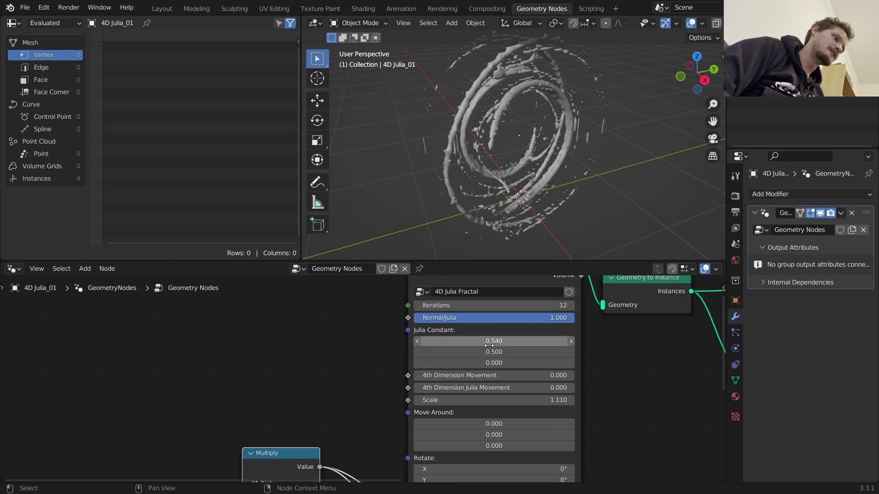
shift+drag(490, 344, 428, 352)
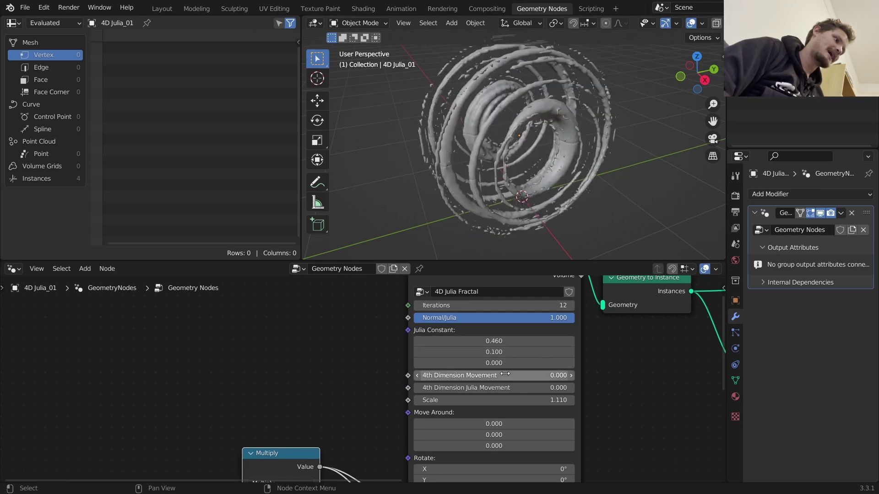
drag(500, 378, 533, 378)
mouse_move(497, 352)
mouse_down()
mouse_move(462, 351)
mouse_move(492, 351)
mouse_up()
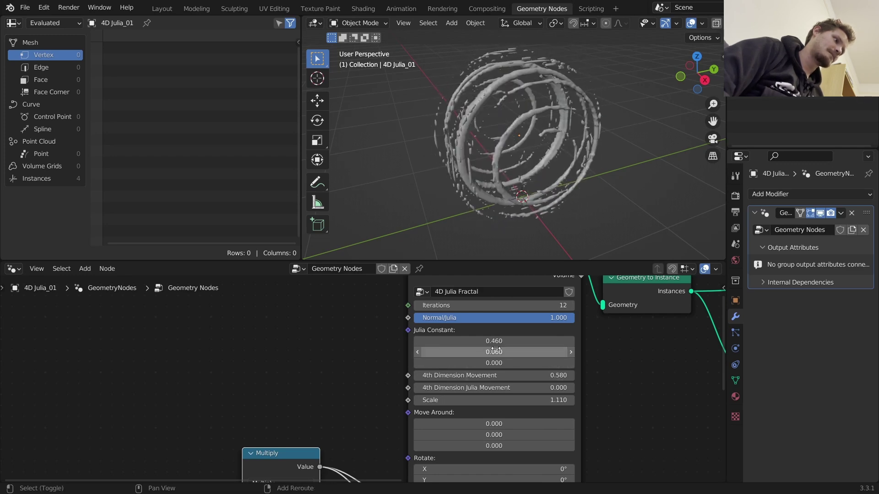
Add a Combine XYZ node connected to the Julia Constant input and place it beside the 4D Julia Fractal node.
middle_drag(374, 351, 438, 359)
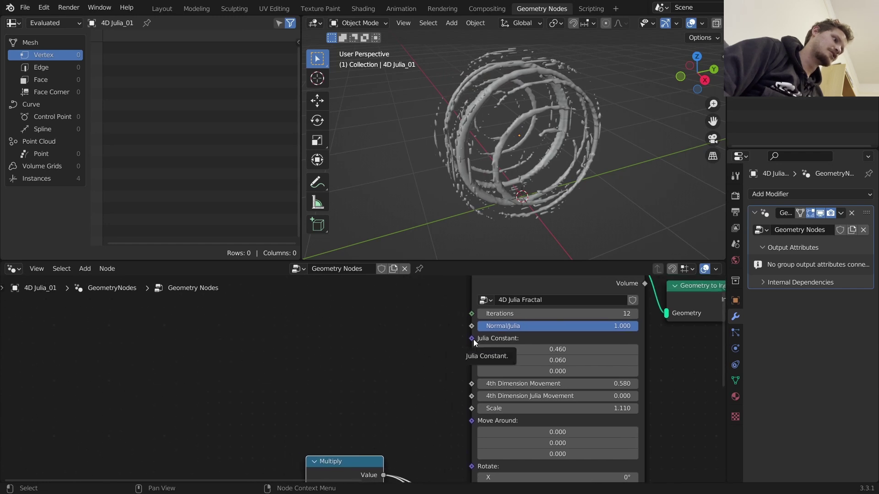
drag(355, 339, 356, 339)
text(combine)
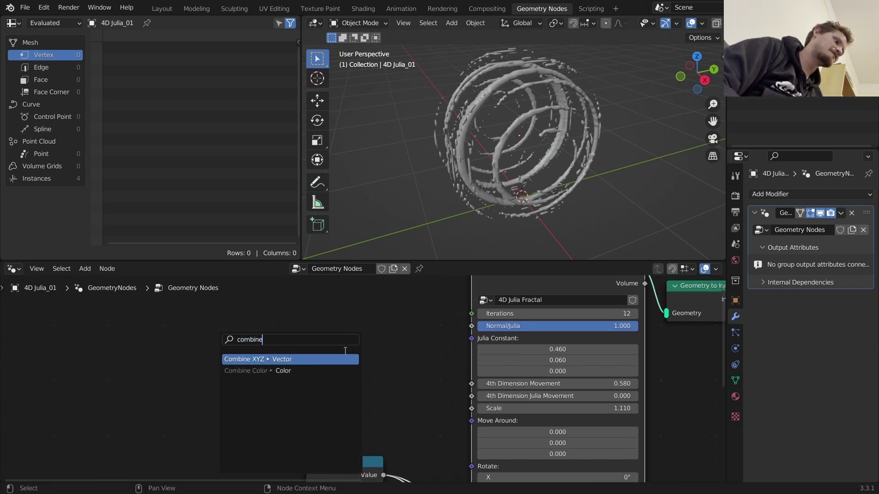
click(345, 359)
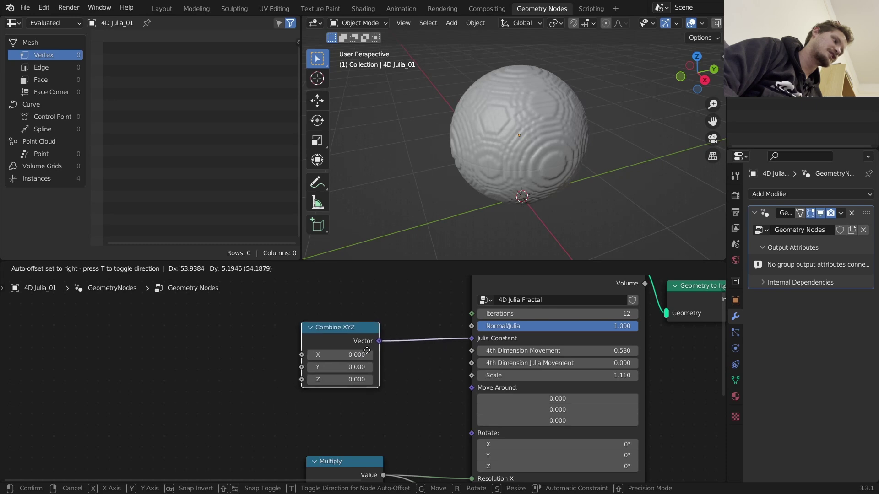
click(367, 354)
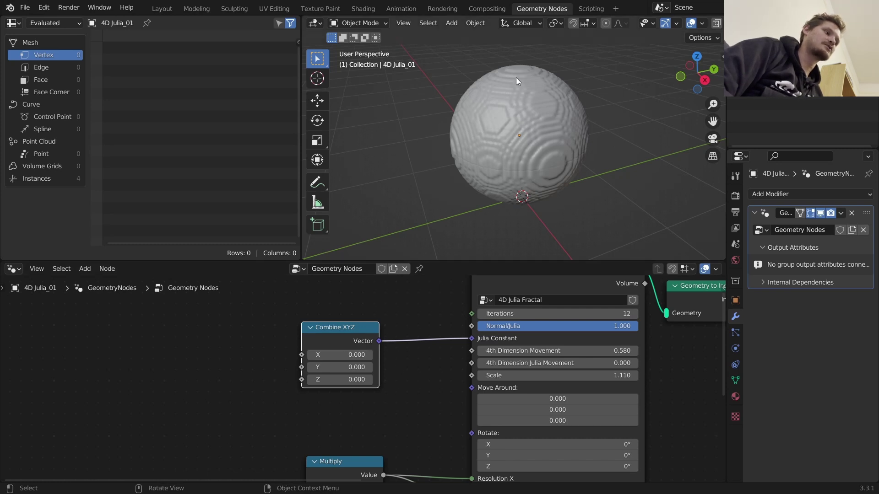
Try different X and Y values on the Combine XYZ node, undoing each change.
mouse_move(538, 124)
middle_down()
mouse_move(575, 126)
mouse_move(559, 122)
middle_up()
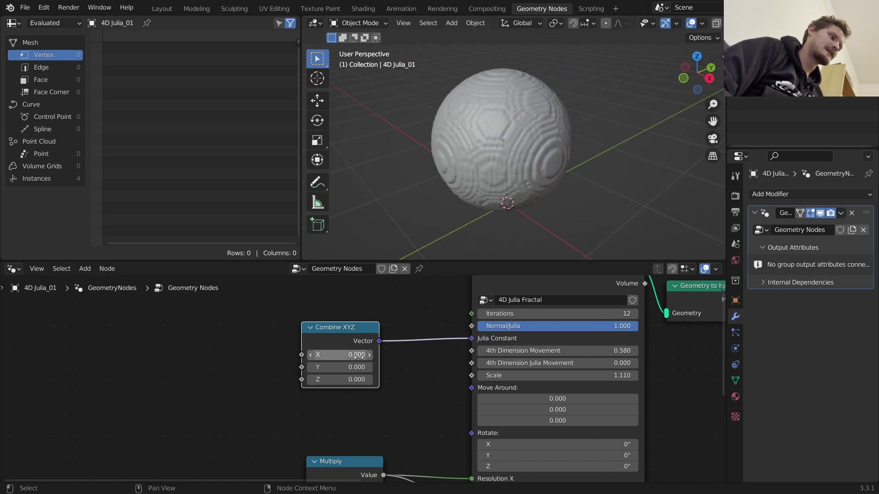
shift+drag(358, 356, 306, 356)
key(ctrl+z)
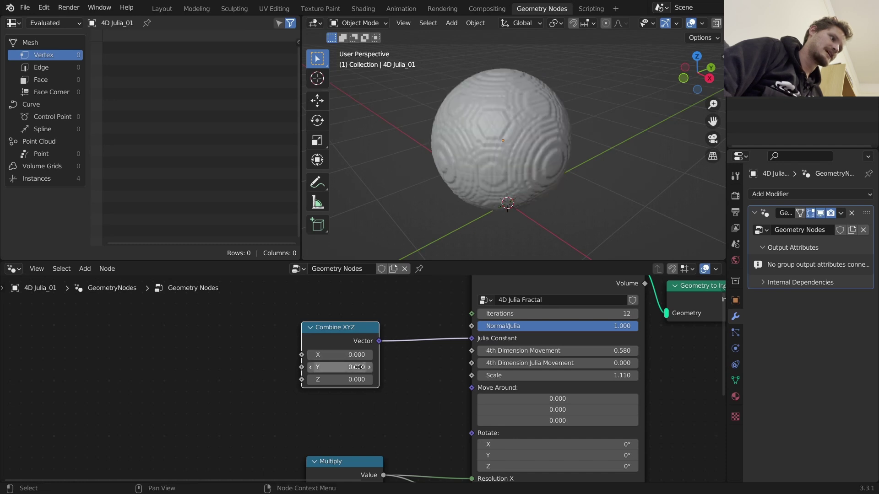
shift+drag(358, 367, 299, 367)
key(ctrl+z)
Add a Sine math node feeding the X input of the Combine XYZ node and place it beside that node.
middle_drag(349, 367, 442, 358)
drag(379, 354, 338, 353)
text(sine)
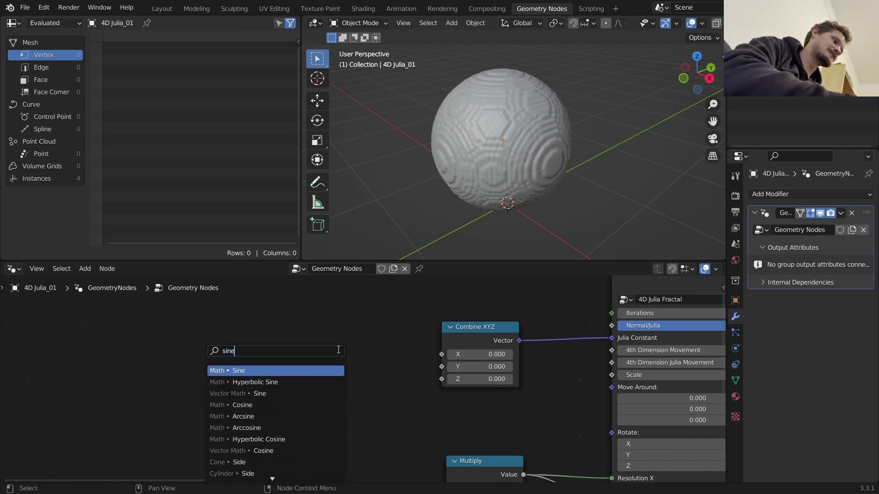
key(Return)
click(334, 351)
Duplicate the Sine node below itself, switch the copy to Cosine, and connect it to the Combine XYZ node's Y input.
key(shift+d)
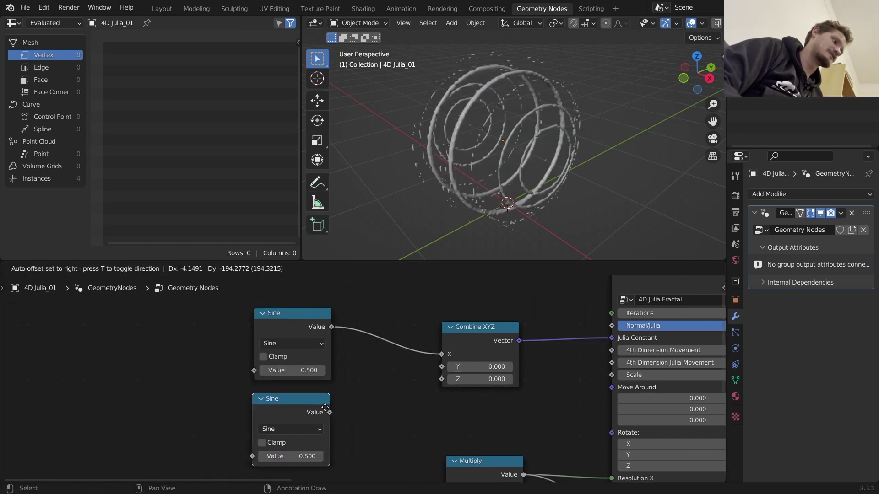
click(329, 438)
click(308, 426)
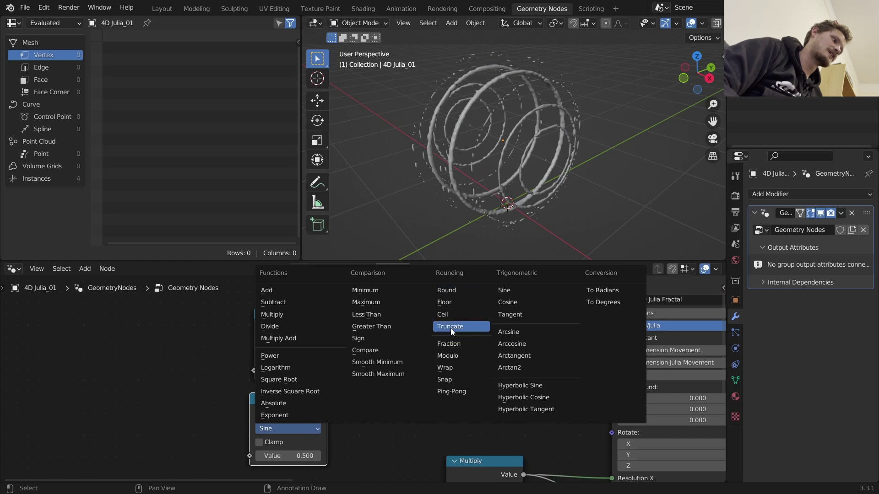
click(513, 303)
drag(328, 416, 442, 370)
Drive the Sine and Cosine values with the Seconds output of a new Scene Time node, and move Combine XYZ closer to them.
middle_drag(355, 378, 542, 341)
drag(440, 333, 87, 363)
text(time)
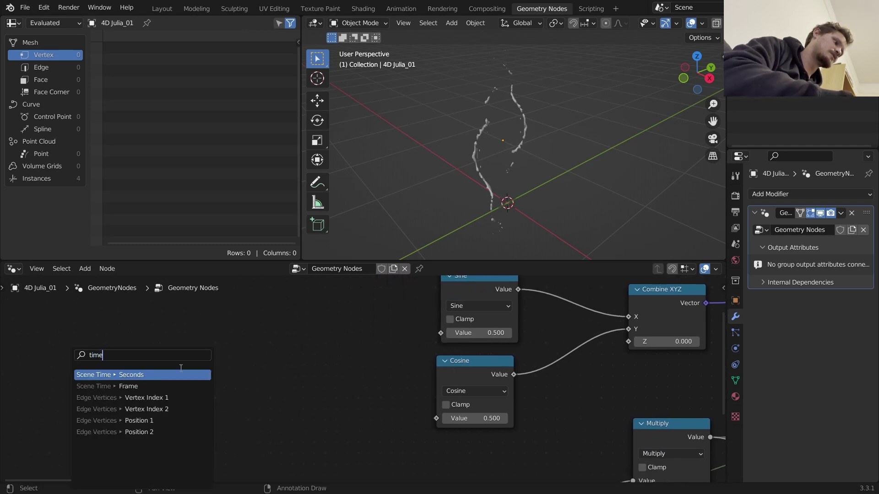
key(Return)
click(177, 368)
drag(206, 383, 436, 418)
middle_drag(559, 348, 287, 427)
drag(417, 376, 333, 395)
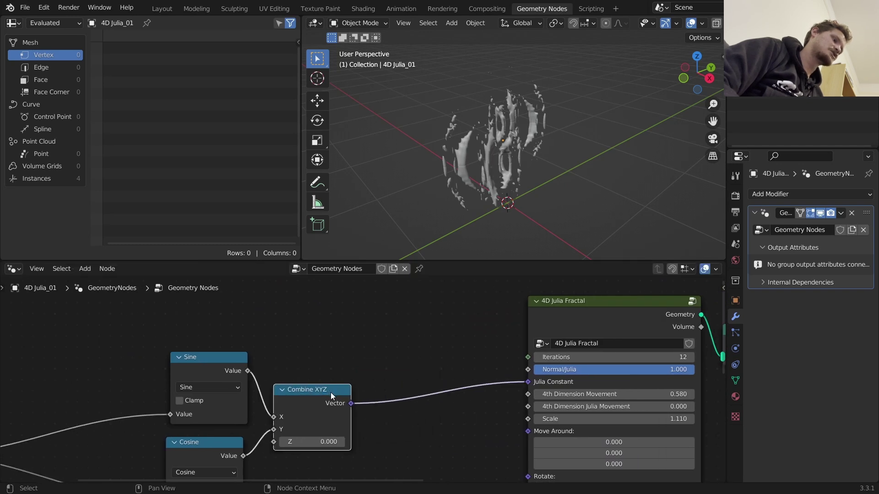
key(shift+a)
click(342, 246)
text(vec)
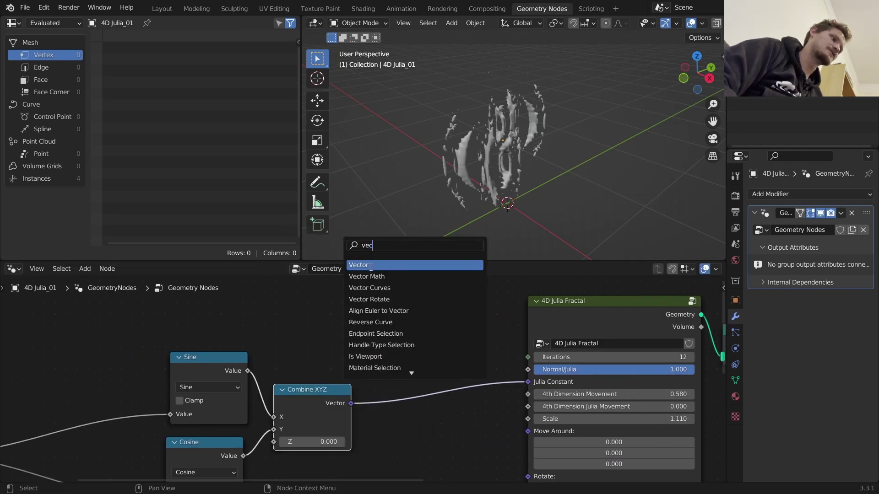
click(370, 265)
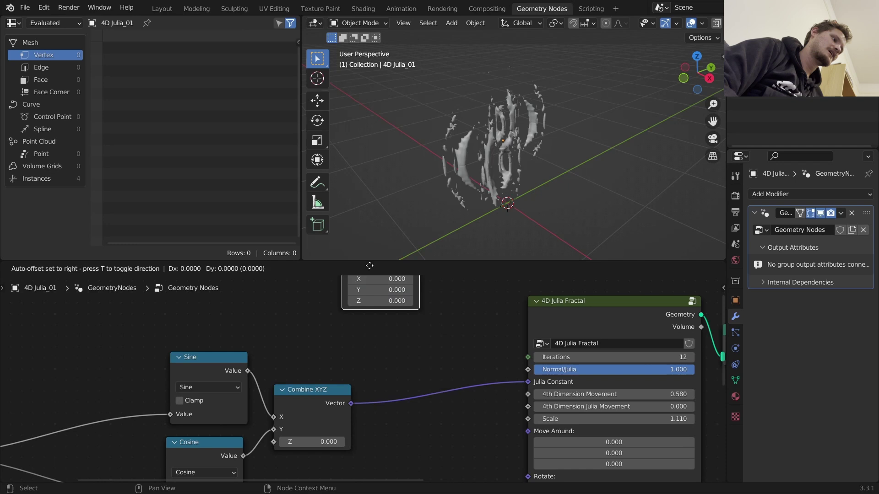
right_click(402, 336)
Insert a Vector Math node set to Scale 0.5 between Combine XYZ and Julia Constant, and play the animation to preview it.
key(shift+a)
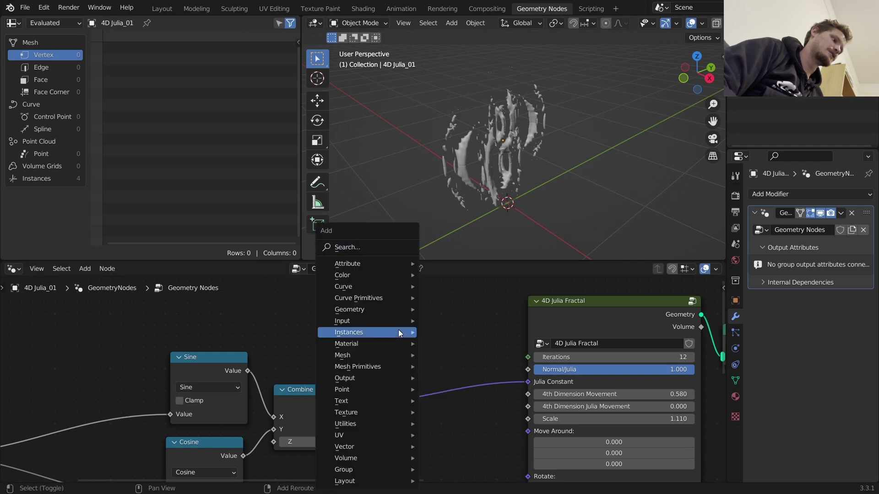
click(365, 249)
text(vec)
click(390, 276)
click(421, 350)
click(423, 358)
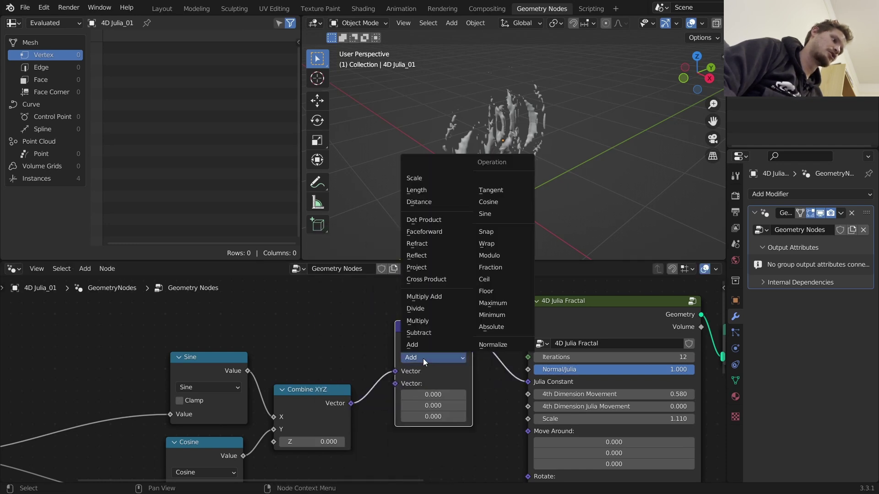
click(424, 180)
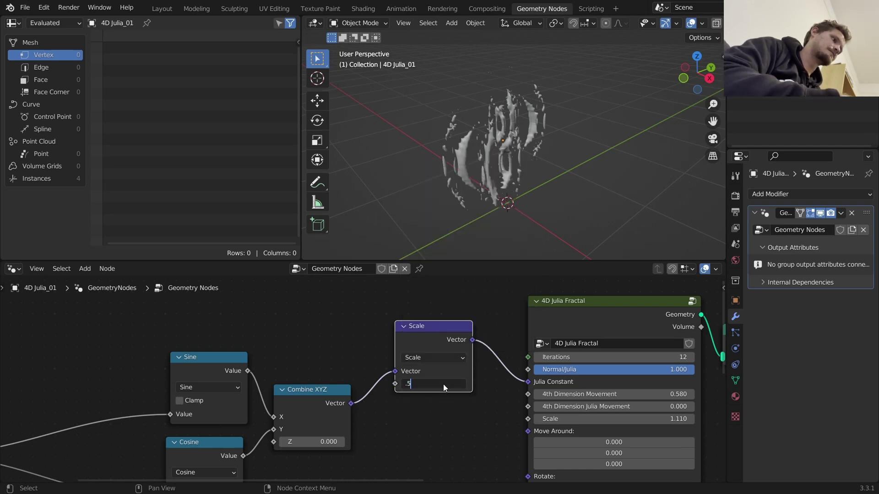
key(Return)
middle_drag(293, 406, 431, 350)
key(space)
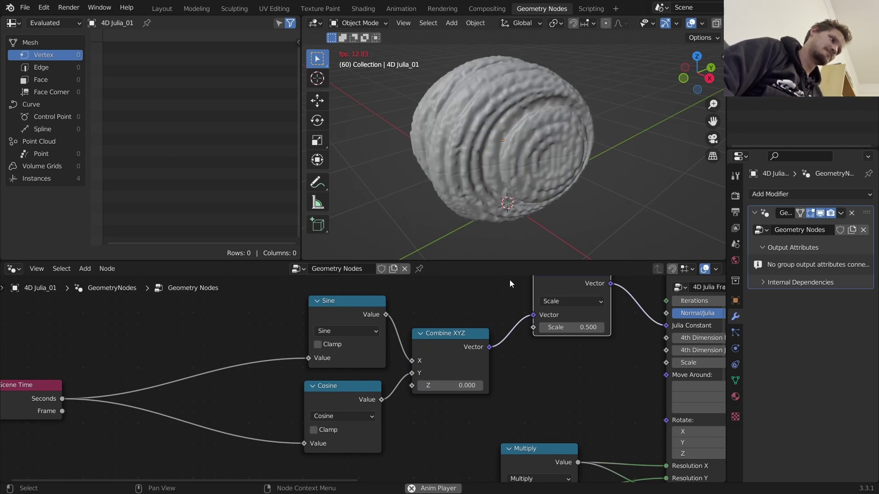
key(space)
Join both Scene Time links in a reroute and insert a Multiply math node with value 5 between Scene Time and the reroute.
middle_drag(365, 385, 469, 381)
shift+right_drag(309, 439, 336, 309)
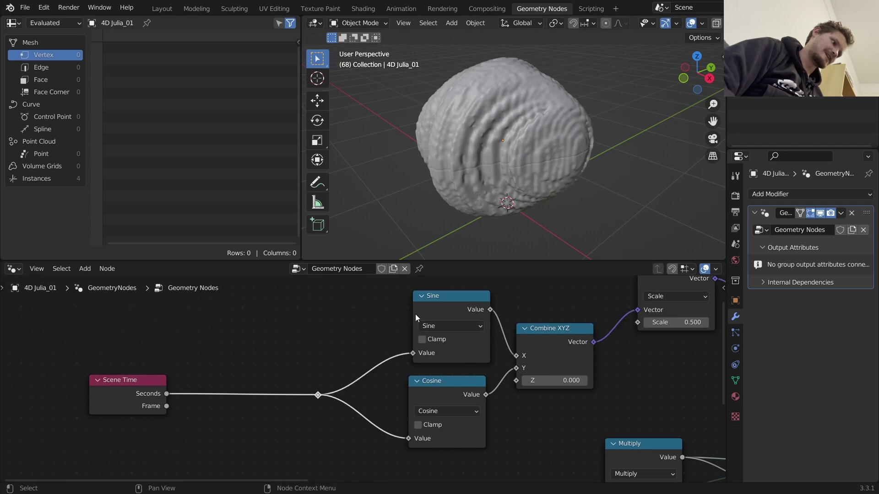
click(416, 318)
key(shift+d)
click(211, 394)
click(244, 400)
click(244, 287)
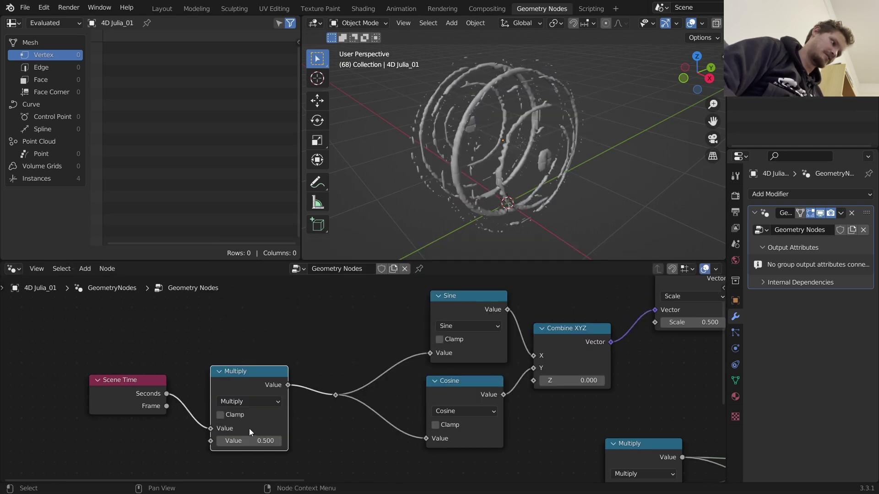
key(Return)
key(space)
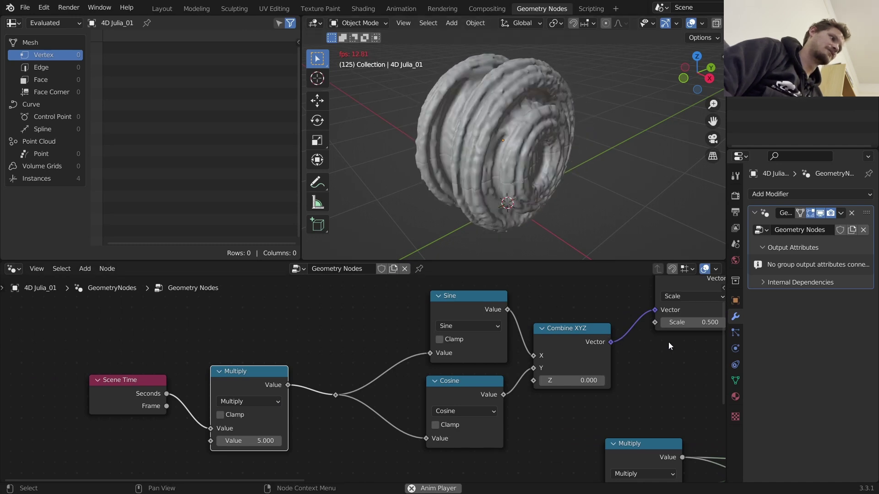
key(space)
Set the fractal's 4th Dimension Movement to -0.250 and 4th Dimension Julia Movement to -0.480, playing the animation after each change.
middle_drag(688, 349, 387, 366)
middle_drag(592, 342, 552, 342)
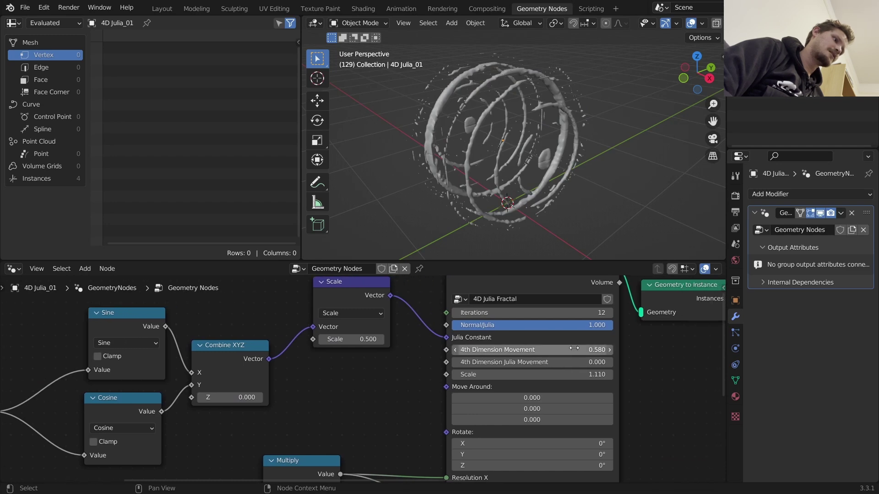
shift+drag(578, 348, 198, 348)
key(space)
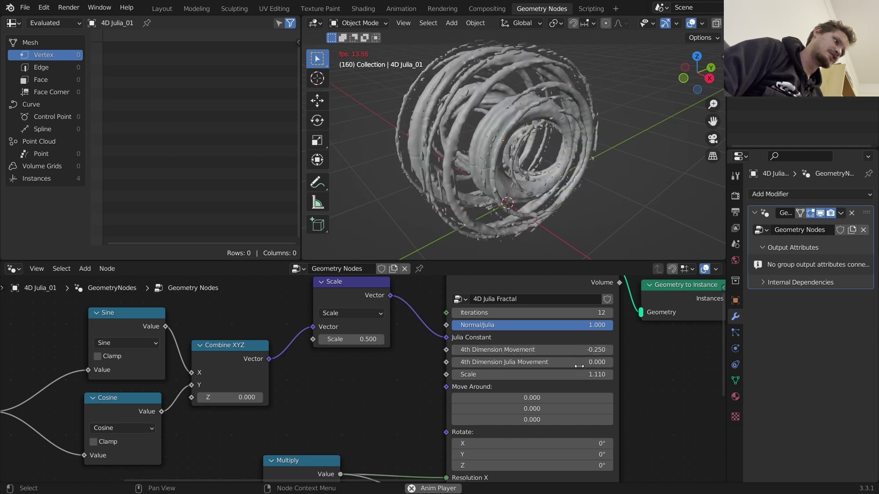
key(space)
mouse_move(581, 362)
shift+mouse_down()
mouse_move(648, 362)
mouse_move(577, 362)
shift+mouse_up()
key(space)
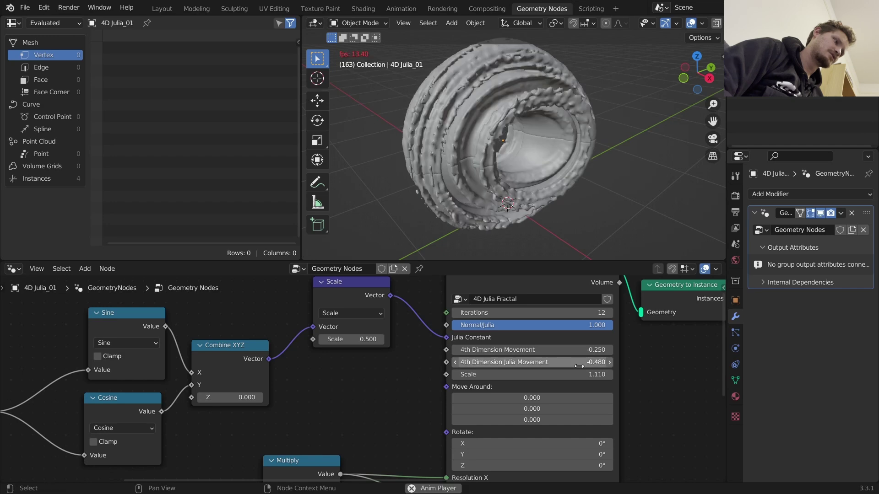
mouse_move(490, 159)
middle_down()
mouse_move(509, 163)
mouse_move(508, 155)
mouse_move(489, 157)
middle_up()
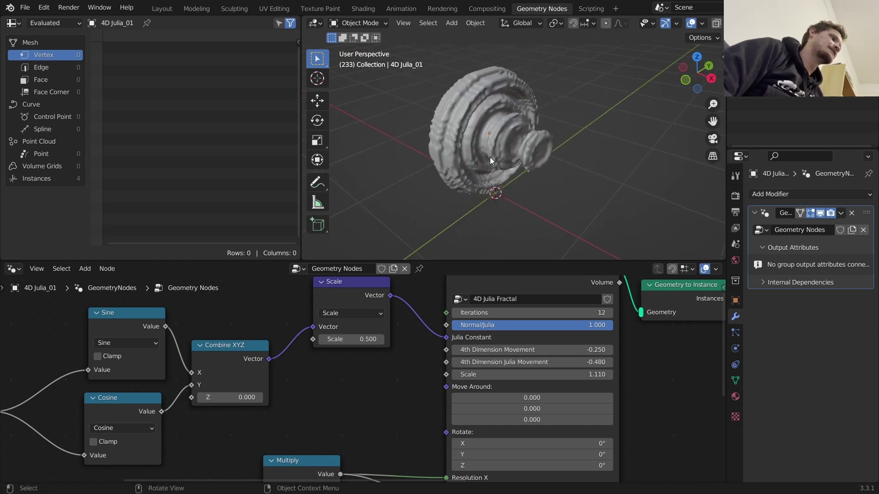
Set the Integer node driving the resolution to 200 and inspect the fractal up close.
scroll(216, 379, down, 8)
middle_drag(216, 379, 319, 284)
scroll(349, 361, up, 7)
scroll(349, 361, up, 2)
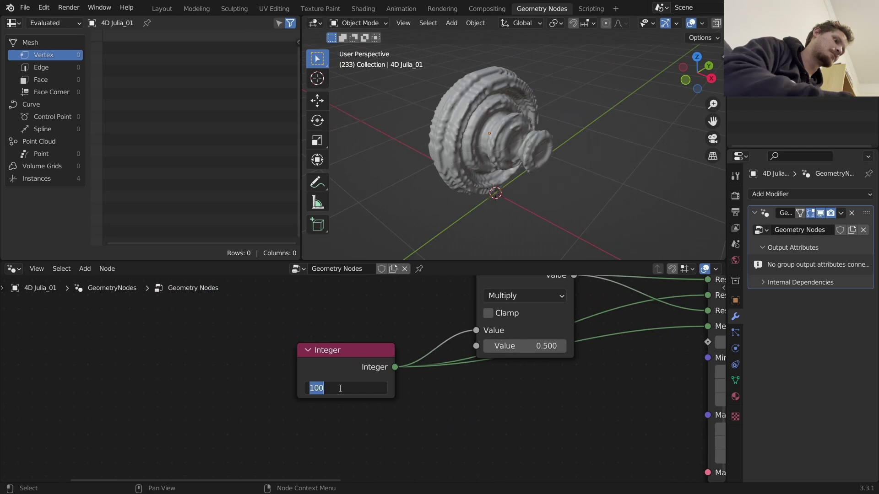
key(Return)
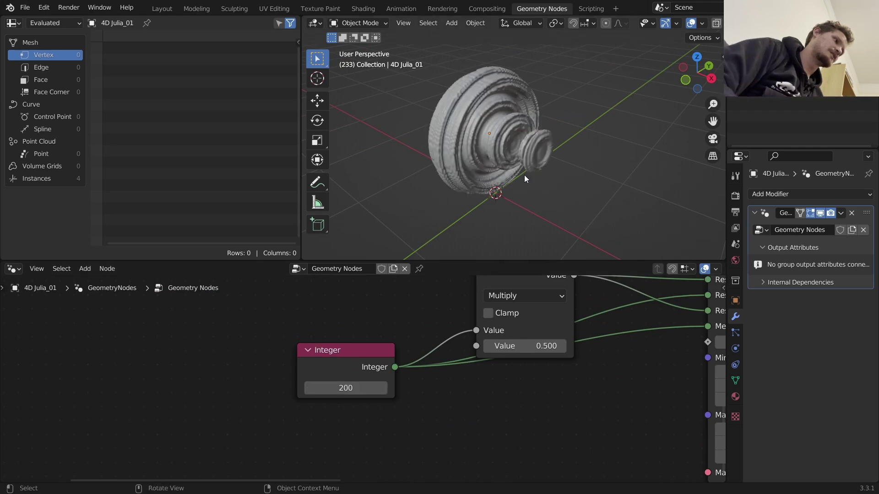
scroll(527, 138, up, 4)
scroll(527, 136, down, 2)
Set the 4D Julia Fractal's Iterations to 4 and preview the animation.
middle_drag(635, 376, 399, 481)
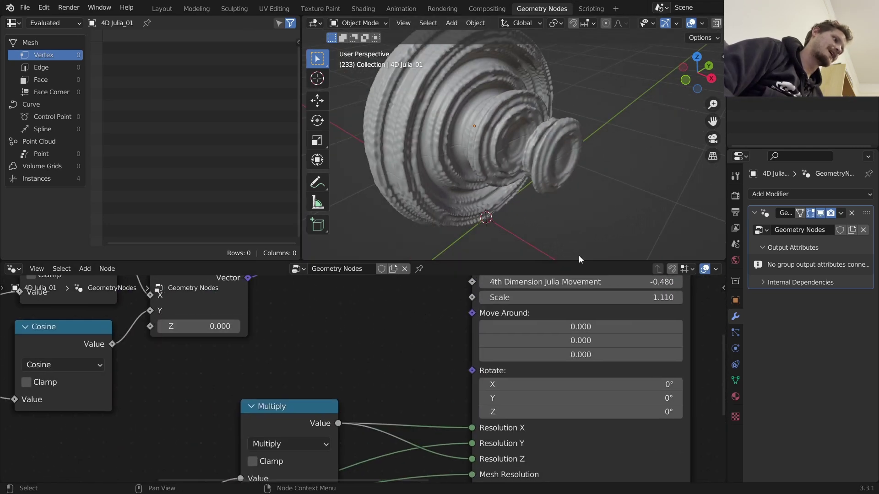
middle_drag(581, 259, 520, 372)
click(590, 329)
text(4)
key(Return)
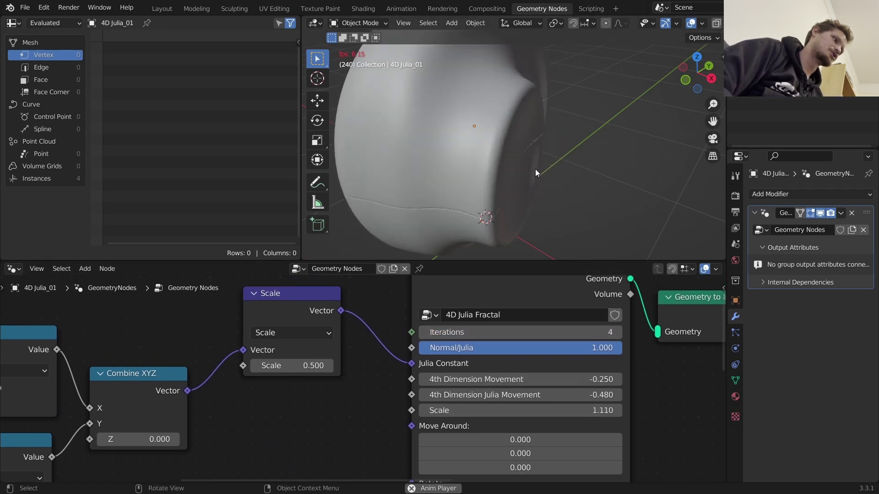
scroll(534, 168, down, 2)
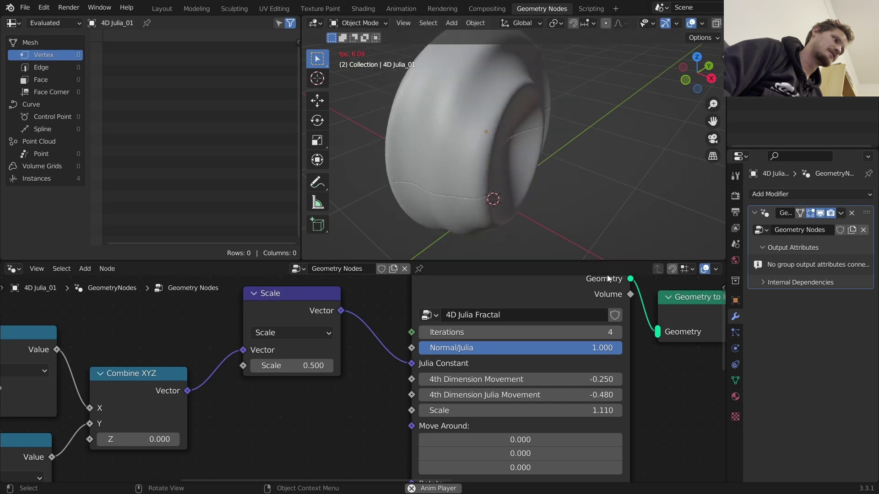
key(space)
Raise the fractal's Iterations one at a time to 7, and try a value of 20.
click(617, 333)
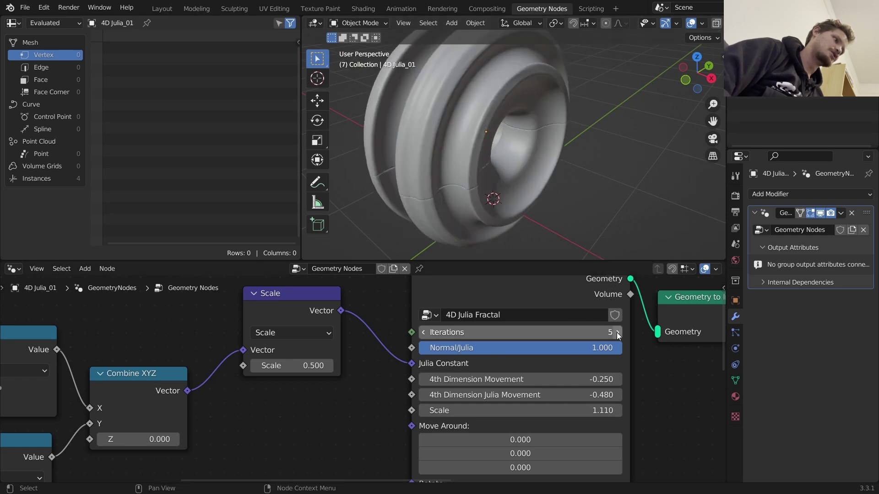
click(617, 333)
click(617, 332)
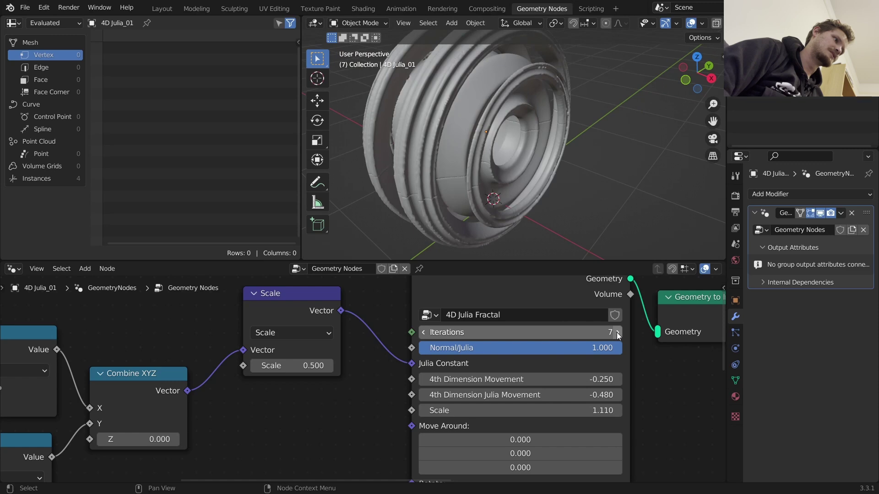
click(599, 332)
text(20)
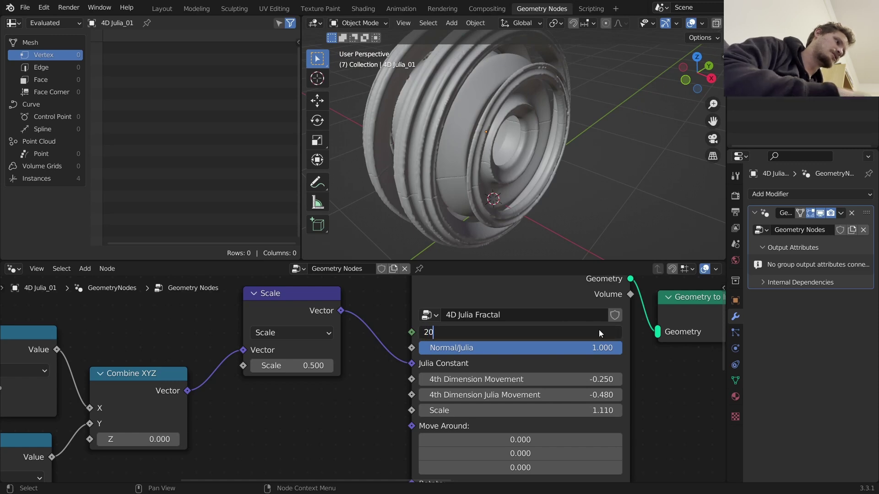
key(Return)
scroll(375, 372, down, 1)
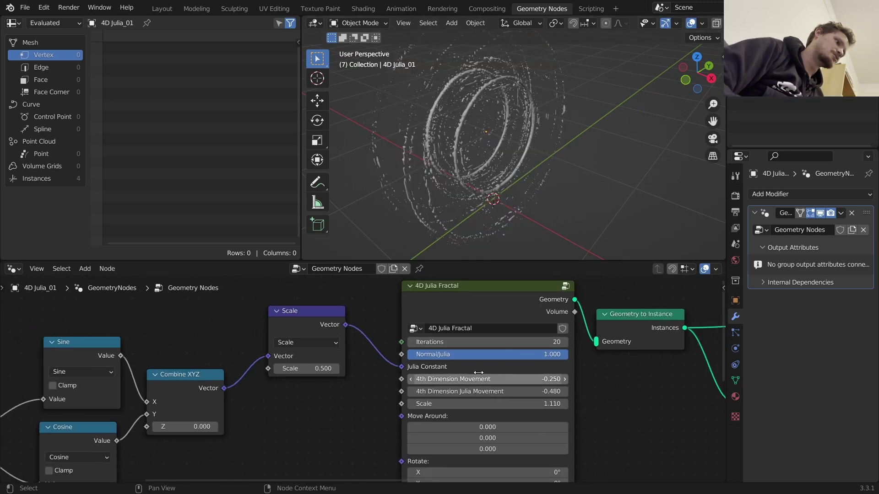
Try 10 Iterations on the 4D Julia Fractal node and settle on 8.
click(514, 343)
text(1)
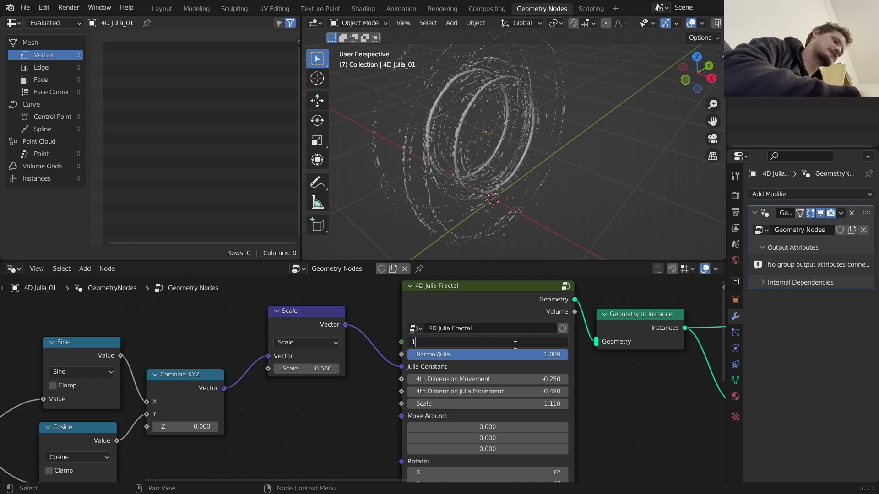
text(0)
key(Return)
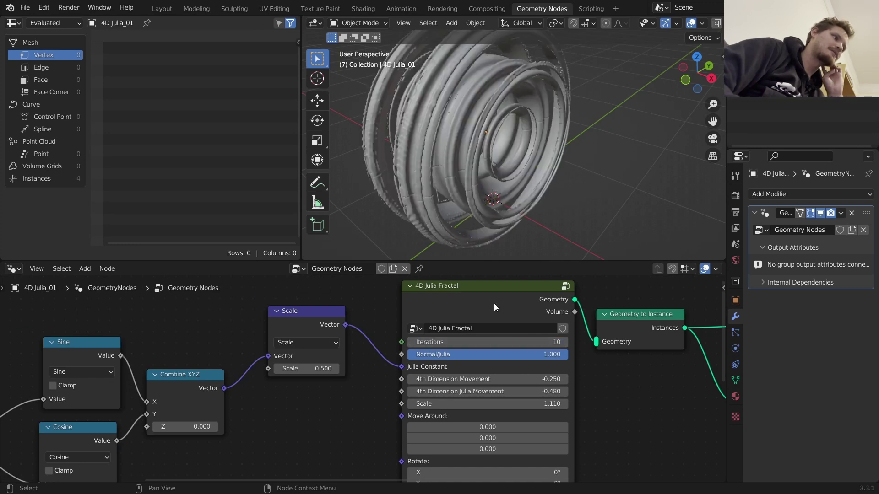
click(510, 343)
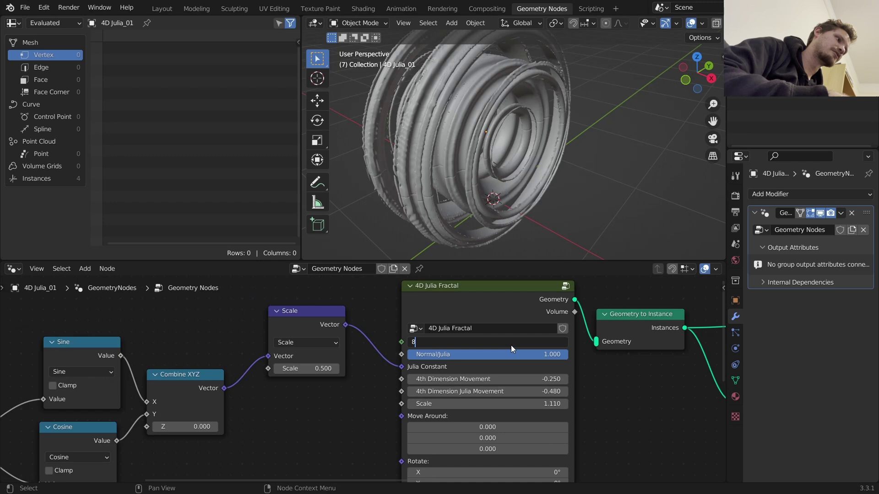
key(Return)
Lower the Integer node driving the resolution to 100 and play the animation.
middle_drag(339, 479, 494, 331)
middle_drag(64, 445, 509, 248)
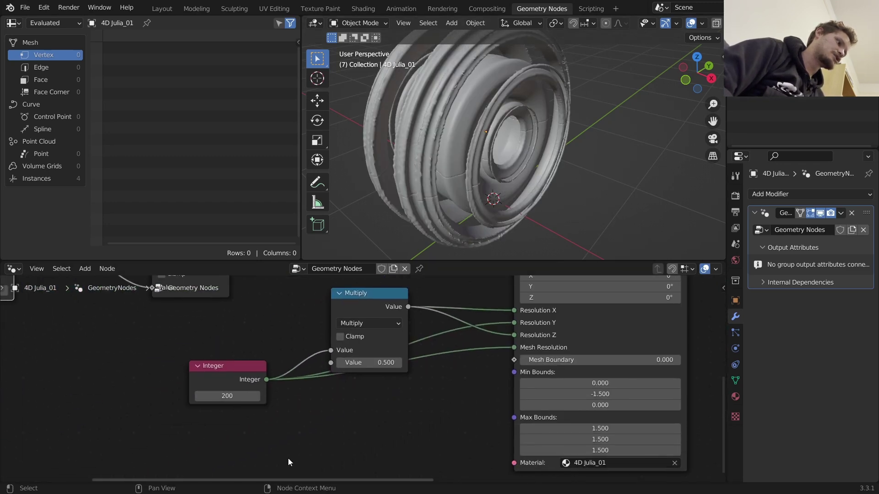
click(229, 400)
key(Return)
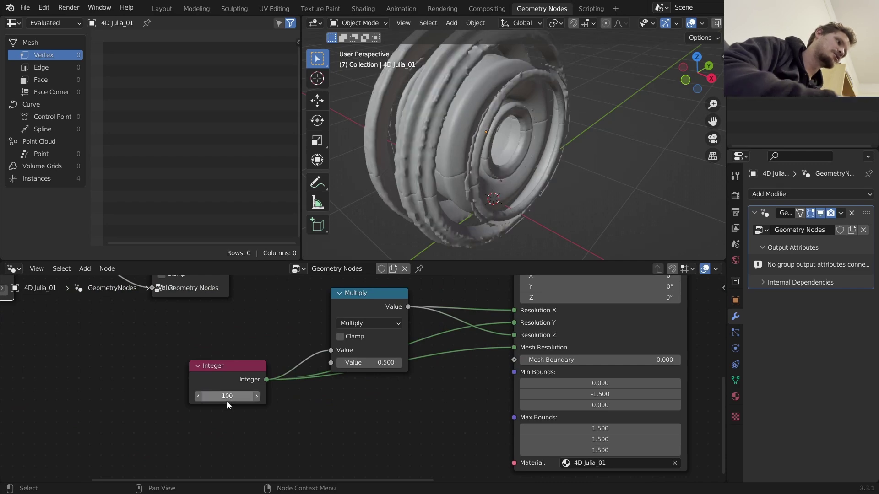
key(space)
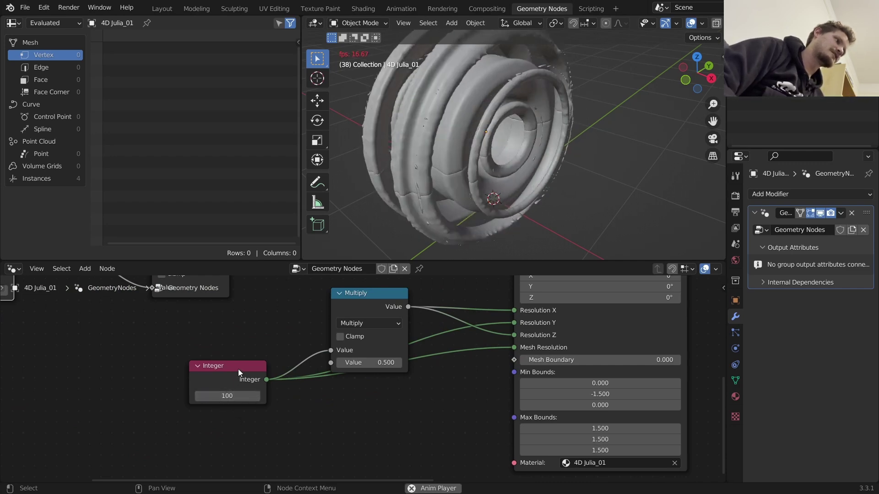
Set the Integer node driving the resolution to 150 during playback.
click(241, 388)
click(231, 395)
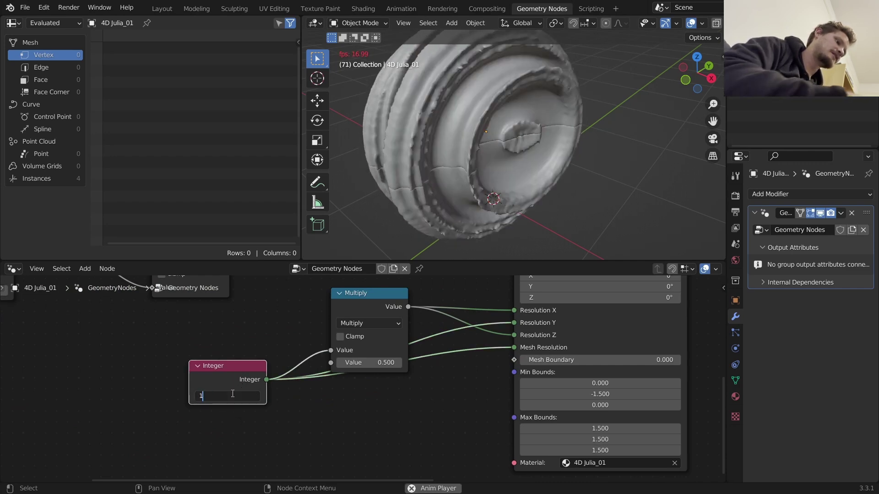
text(150)
key(Return)
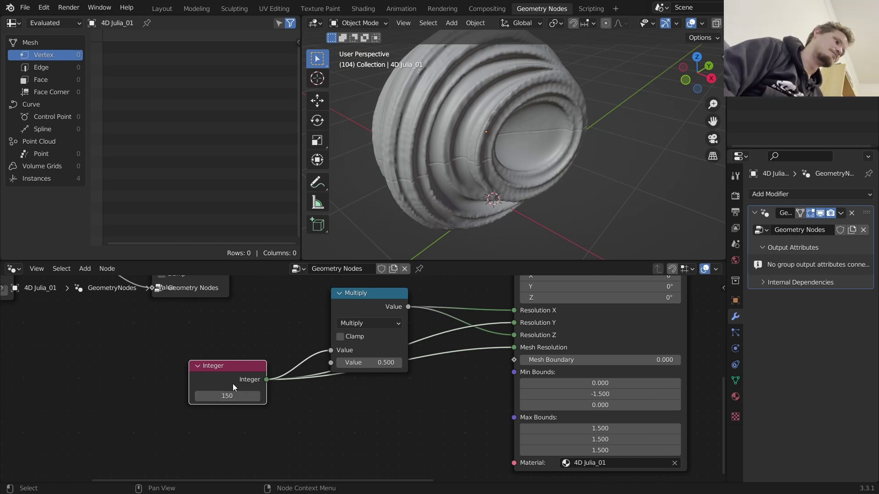
Set the Integer node driving the fractal's resolution to 200.
click(231, 395)
text(200)
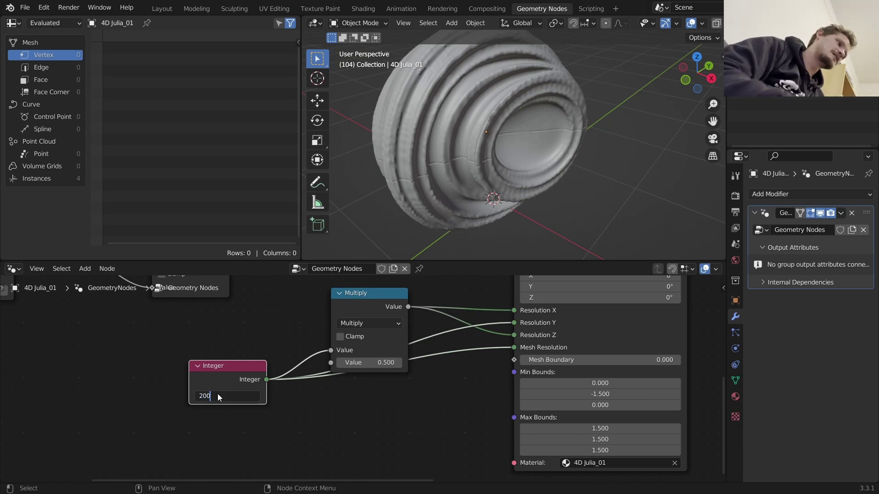
key(Return)
scroll(517, 141, down, 2)
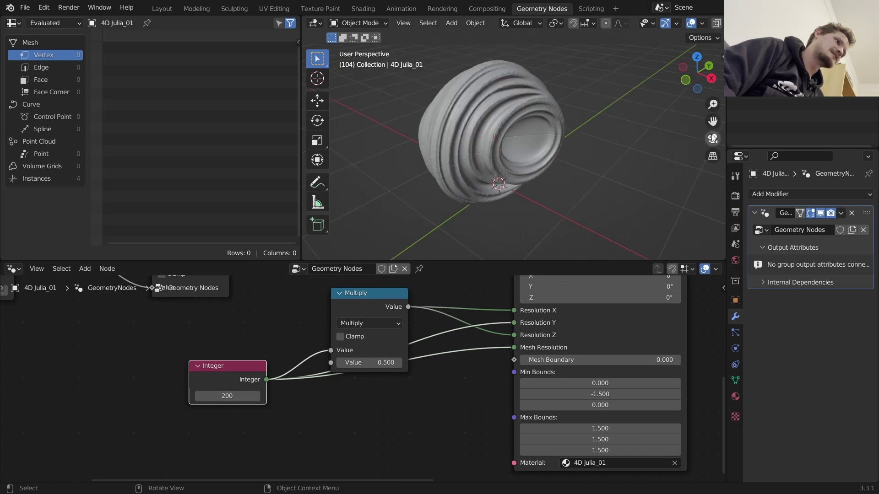
Add a camera to the scene and look through it in the viewport.
key(shift+a)
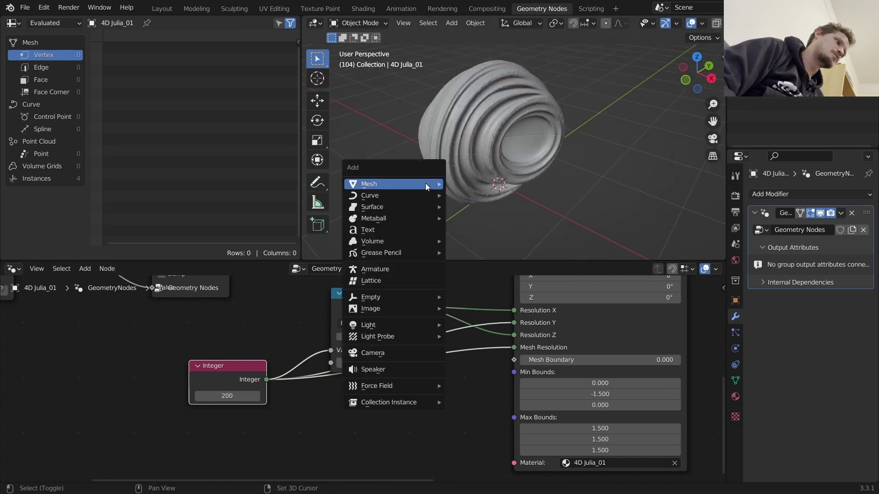
click(399, 357)
key(KP_0)
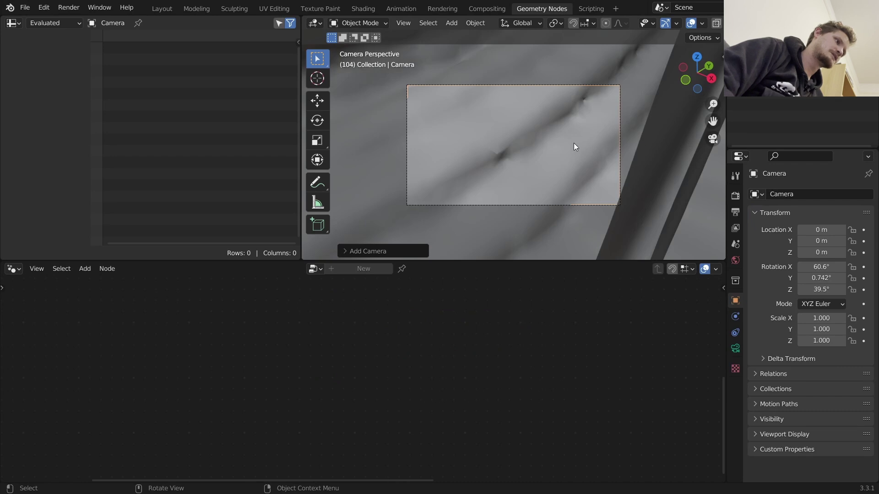
Lock the camera to the view, pull it back until the whole fractal is in frame, and release the lock.
scroll(684, 22, down, 3)
key(n)
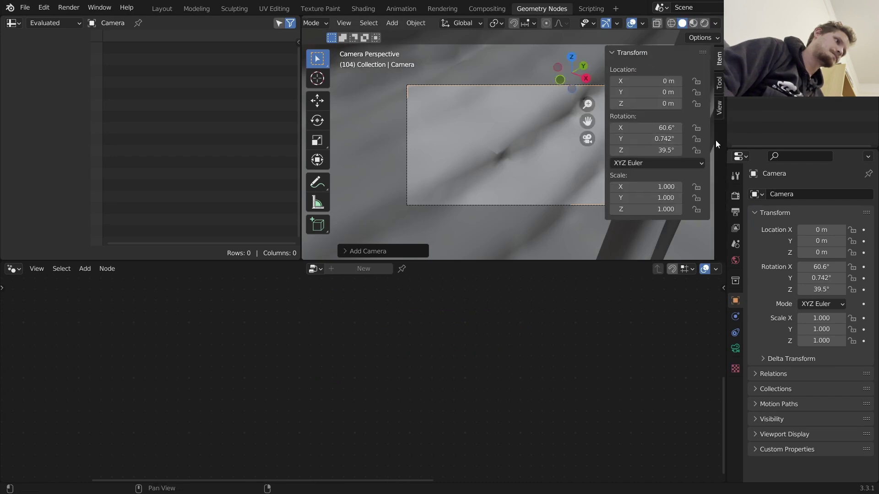
click(718, 107)
scroll(453, 170, down, 8)
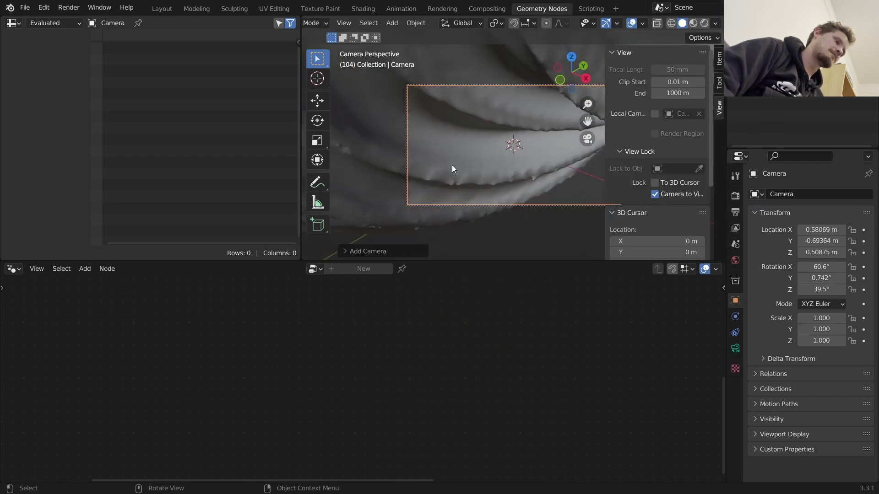
shift+middle_drag(528, 155, 537, 153)
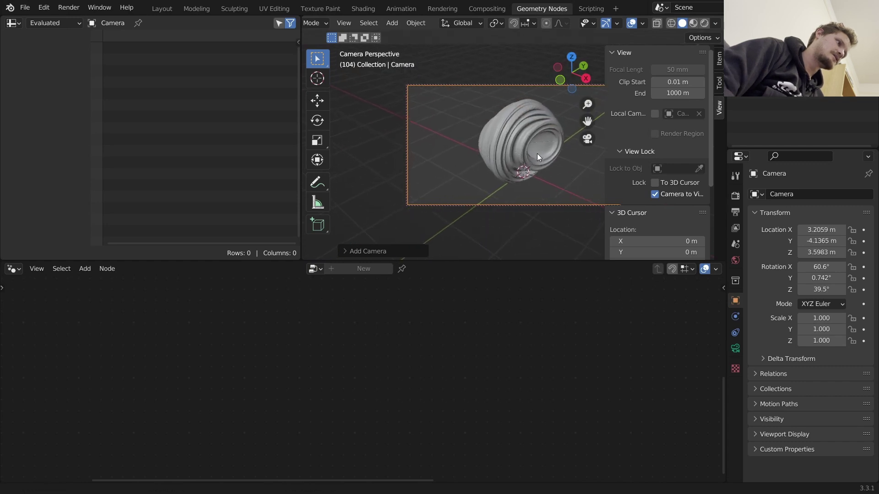
click(654, 195)
key(Home)
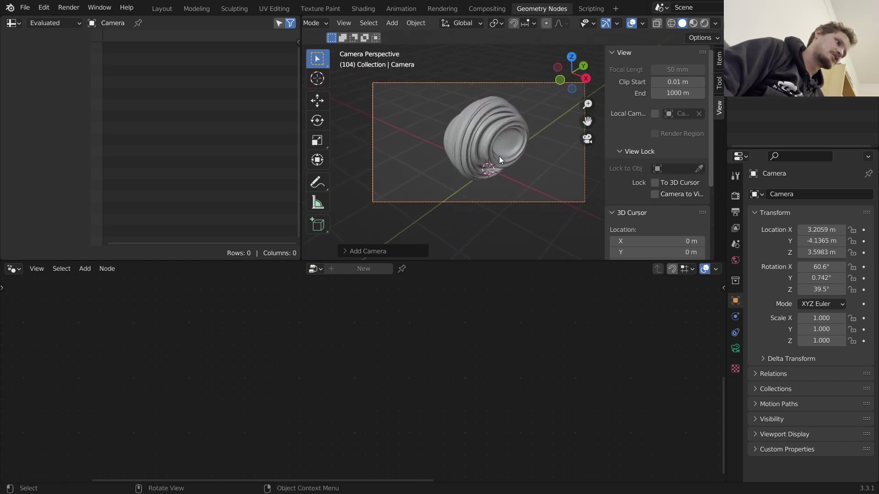
Play the fractal animation briefly through the camera and stop it.
key(space)
key(space)
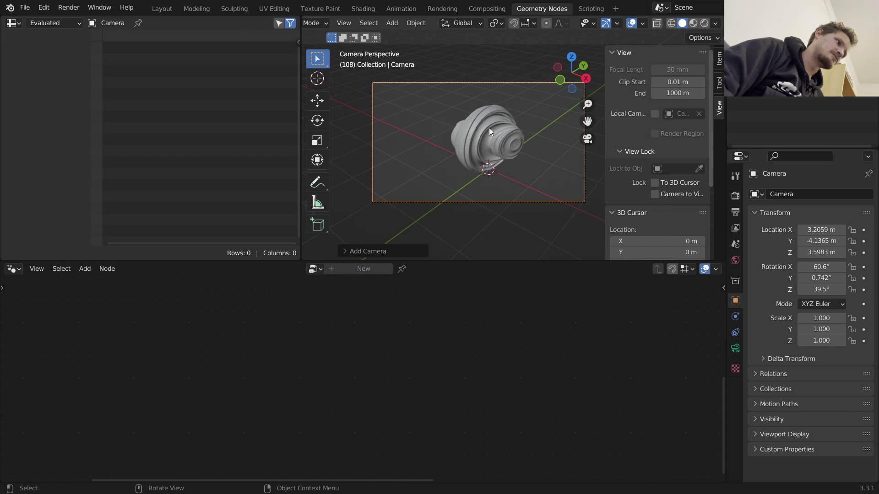
key(Home)
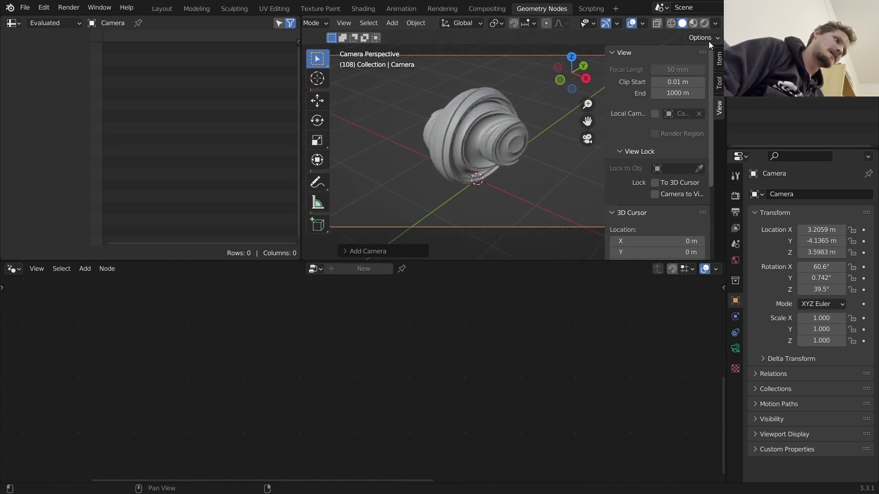
Show the viewport in Rendered shading and add a point light moved out to the fractal's left in the camera view.
click(705, 24)
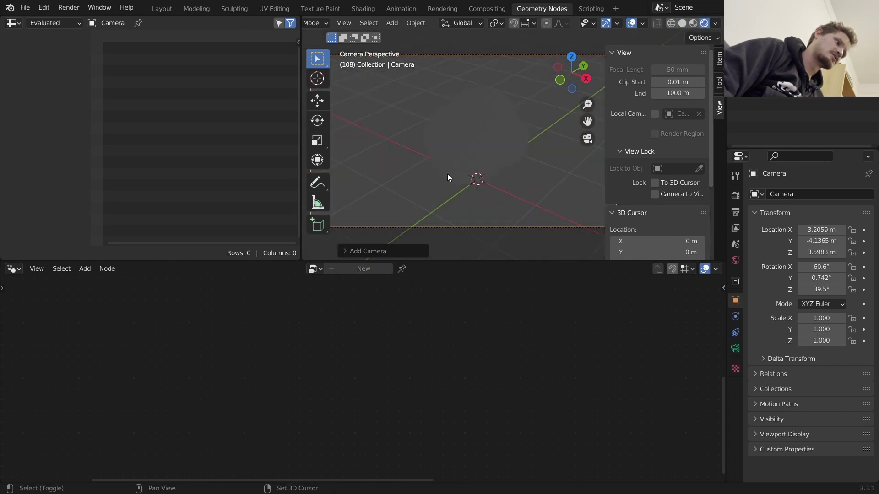
key(shift+a)
mouse_move(440, 174)
click(484, 174)
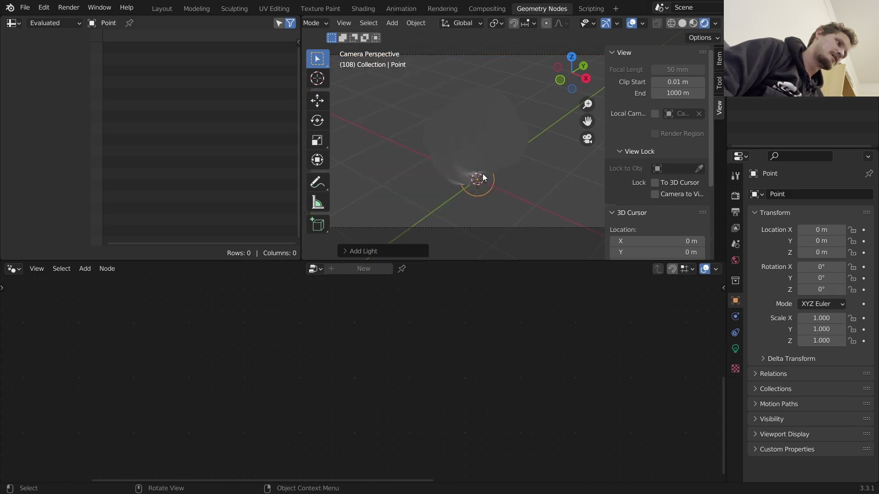
key(g)
click(409, 183)
Set the point light's Power to 200 W.
click(734, 349)
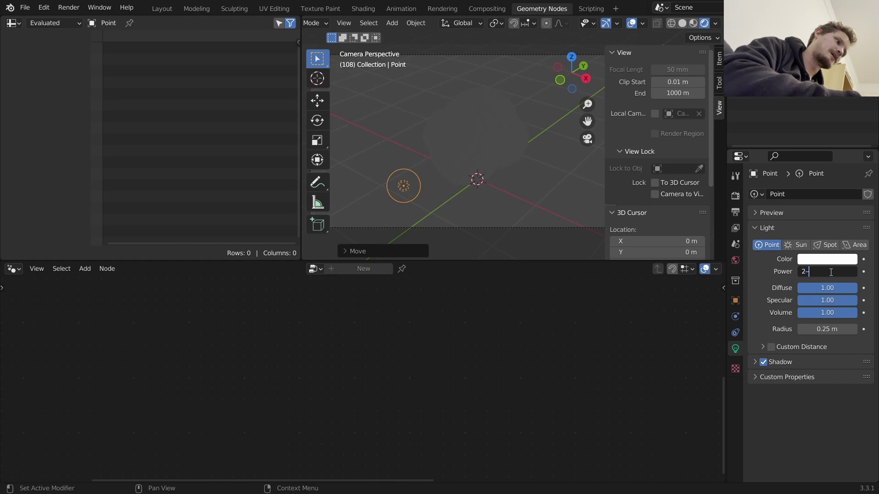
key(Return)
click(831, 272)
text(200)
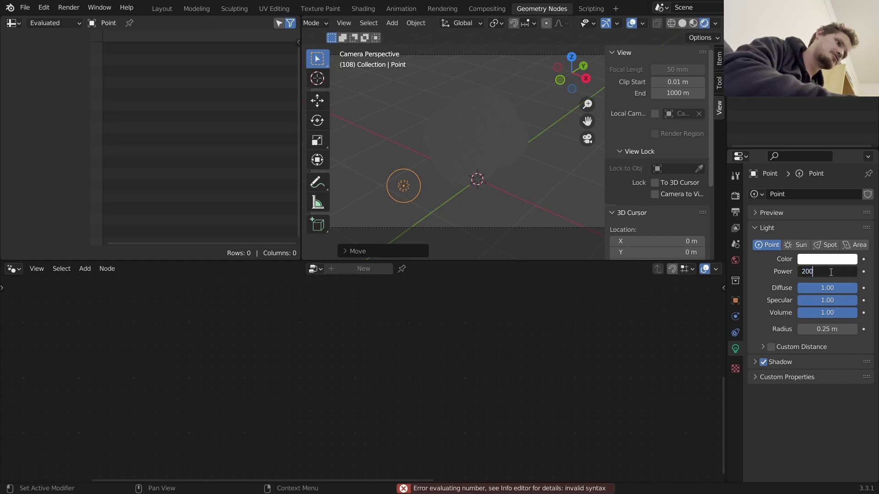
key(Return)
Reposition the point light from the top view and raise it along Z until it sits above the fractal's left side in the camera view.
click(568, 60)
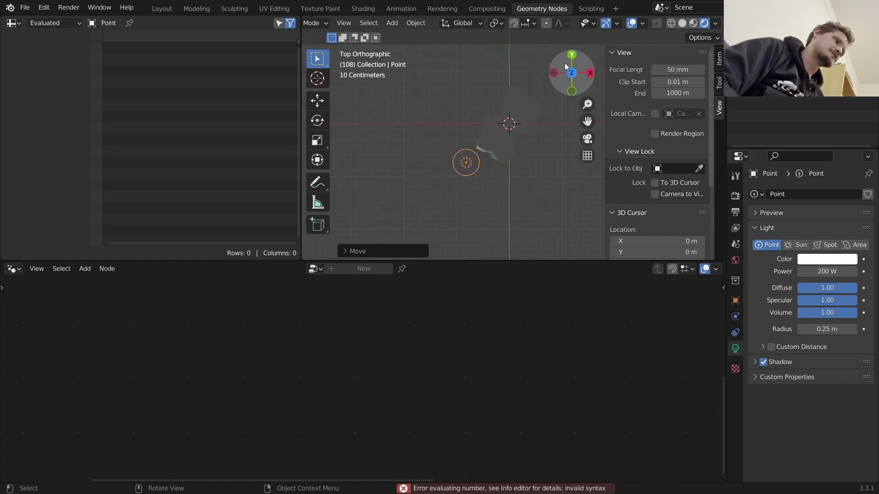
scroll(503, 123, down, 3)
key(g)
click(527, 162)
click(587, 139)
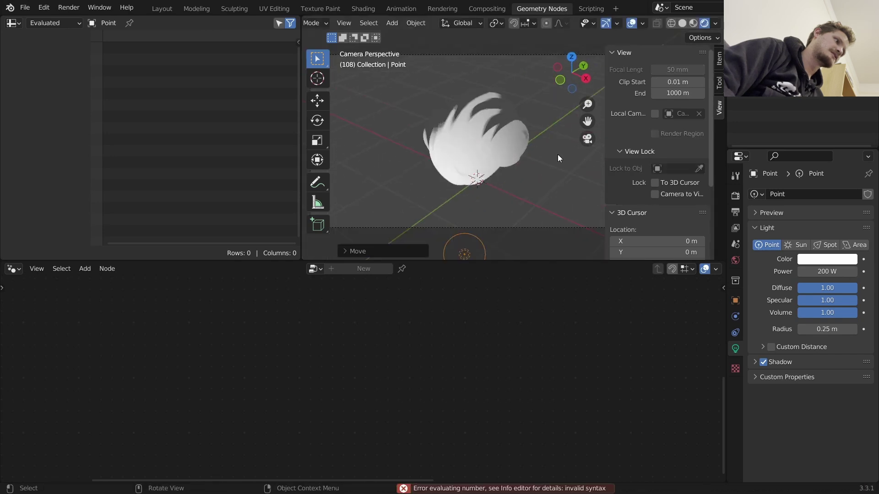
key(g)
key(z)
click(489, 174)
key(g)
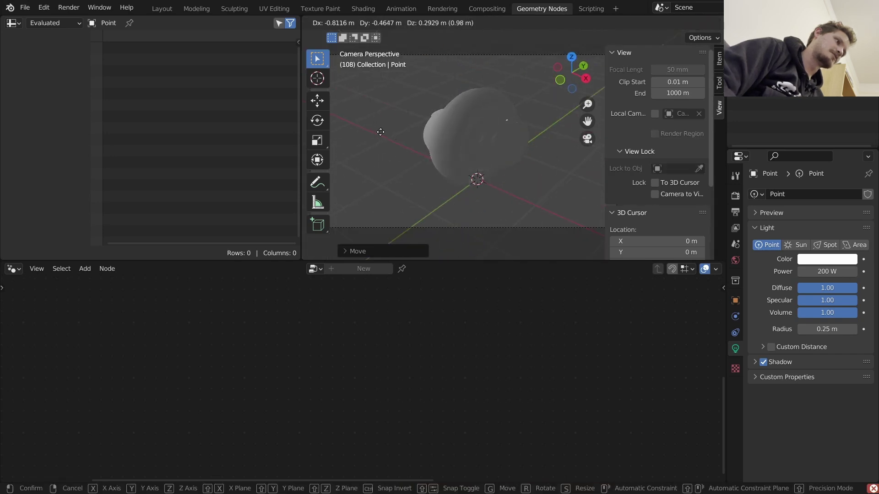
click(426, 159)
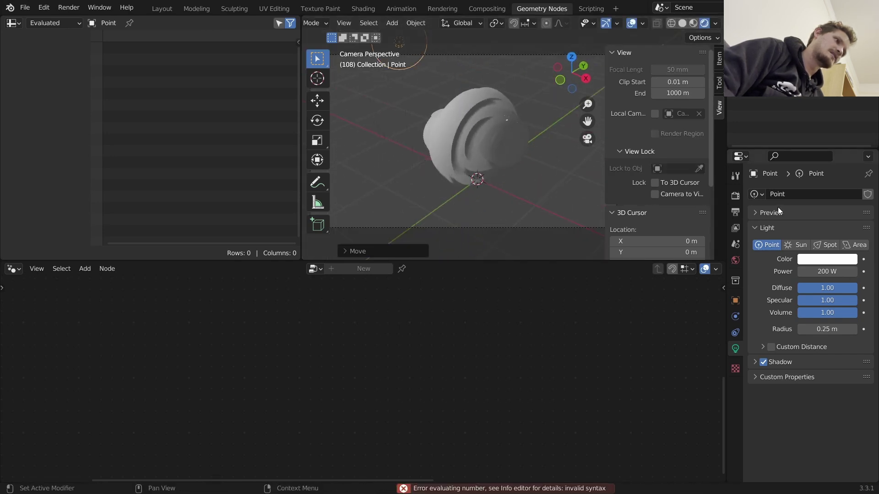
Change the scene's render engine to Cycles.
click(736, 196)
click(824, 194)
click(817, 232)
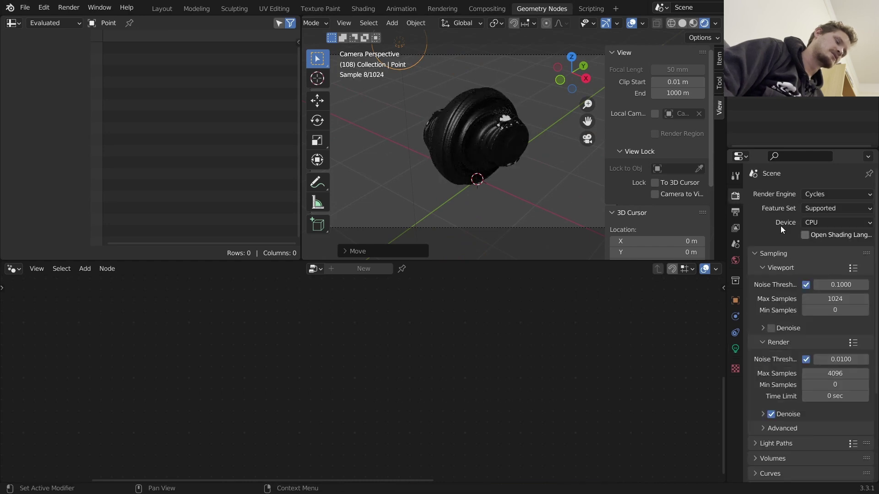
Select the fractal object and split the node editor into two areas side by side.
scroll(505, 156, up, 5)
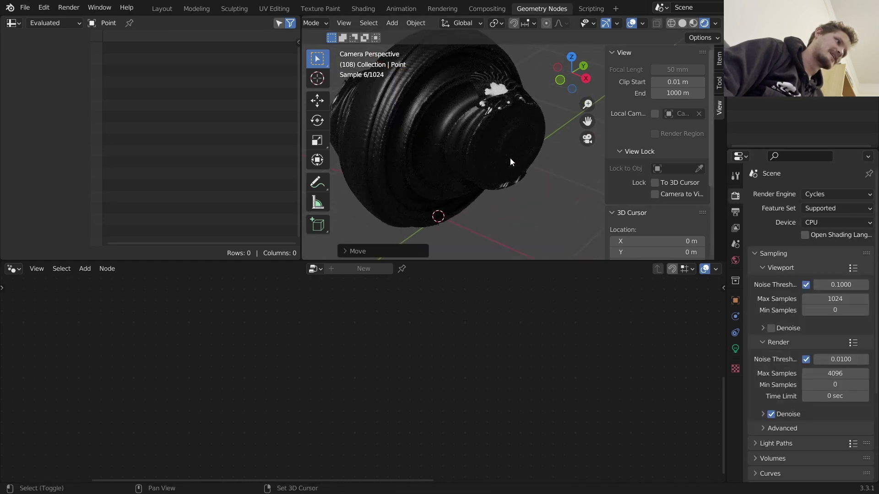
scroll(526, 169, down, 2)
click(502, 150)
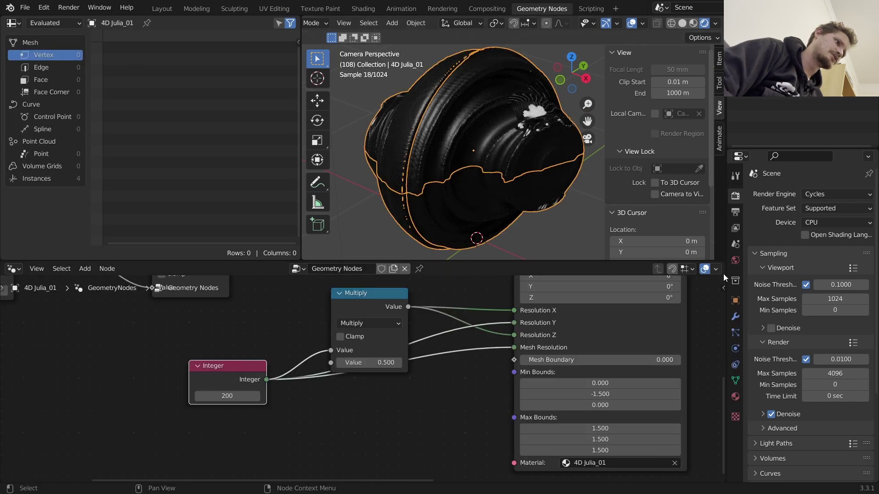
drag(722, 265, 476, 267)
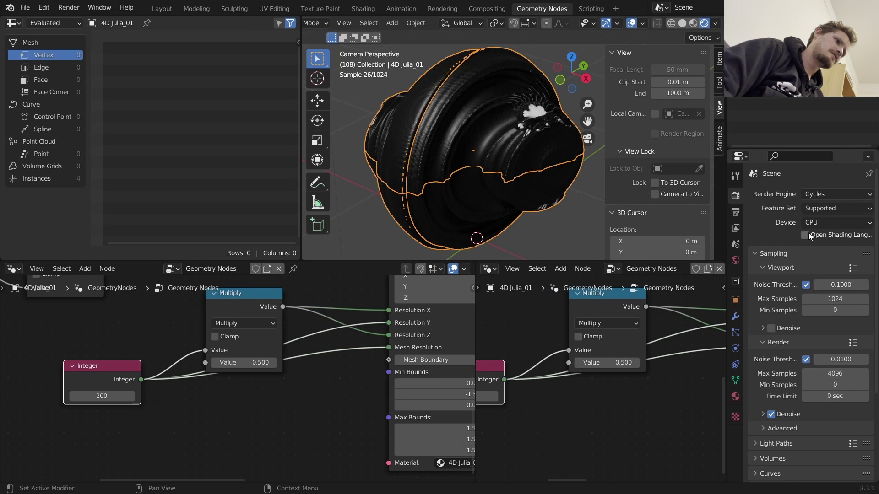
Set the Cycles render device to GPU Compute.
click(817, 222)
click(815, 251)
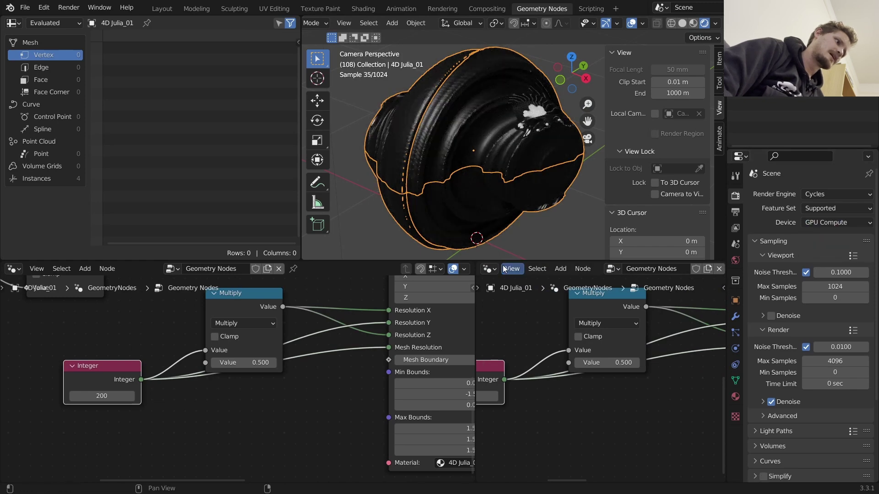
Change the new node area to the Shader Editor and show the nodes of the 4D Julia_01 material.
click(488, 268)
click(114, 374)
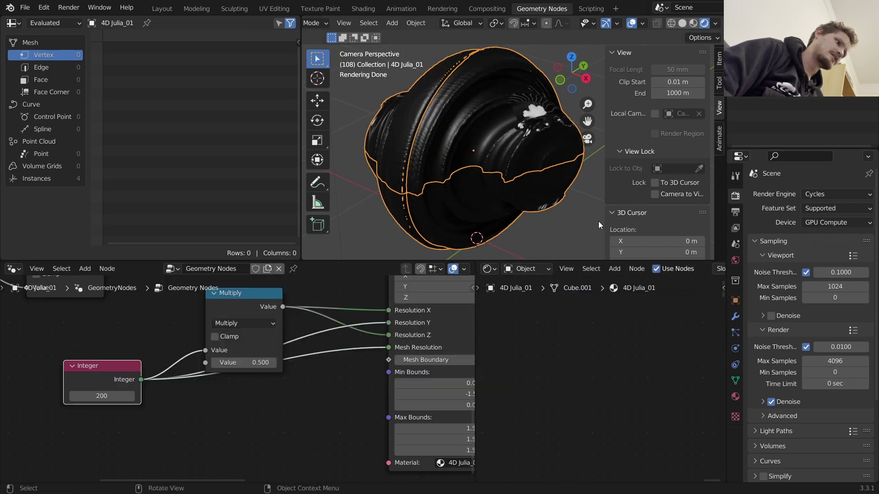
click(640, 269)
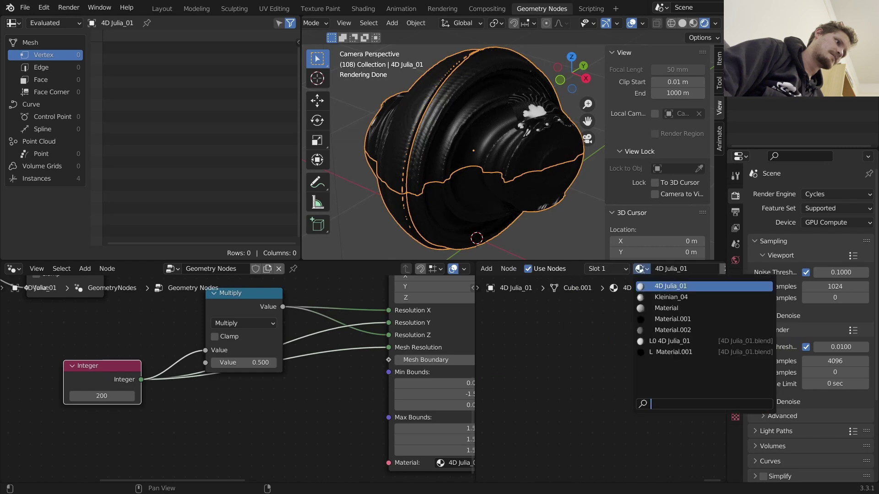
click(644, 269)
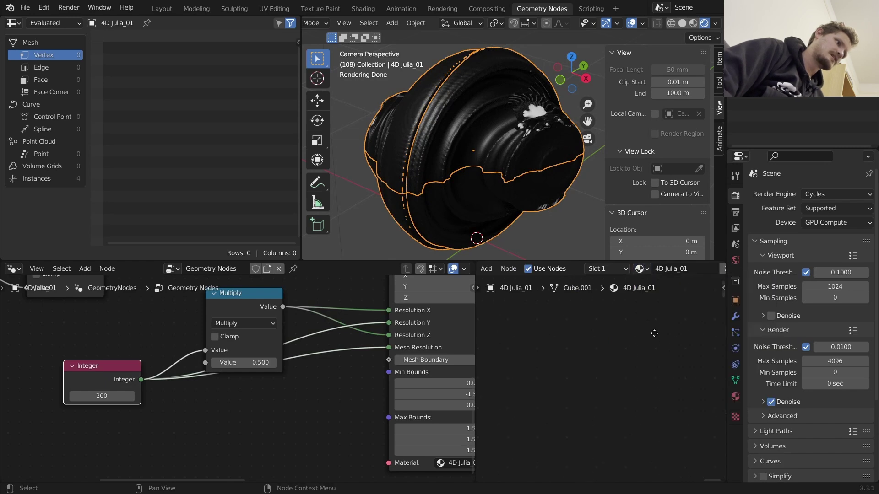
key(Home)
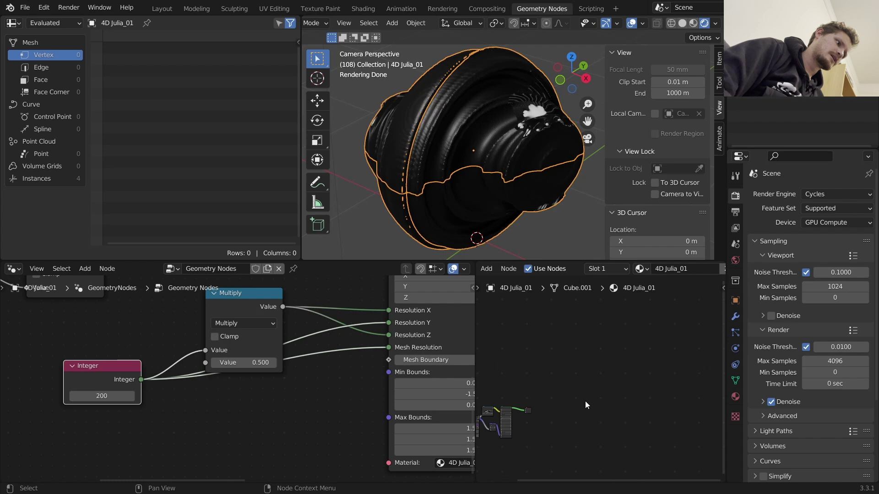
scroll(581, 370, up, 8)
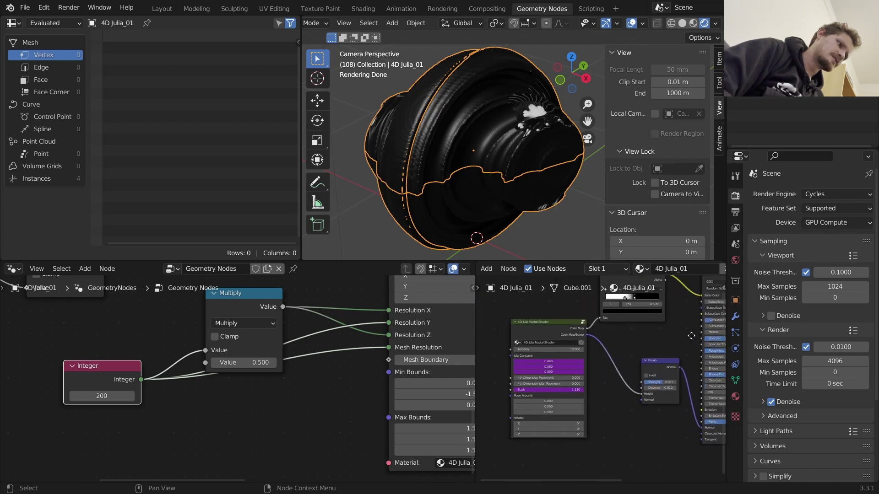
Disconnect the ColorRamp from the Principled BSDF's Base Color in the 4D Julia_01 material and delete the ColorRamp node.
middle_drag(583, 362, 610, 406)
middle_drag(665, 352, 595, 376)
middle_drag(676, 320, 636, 331)
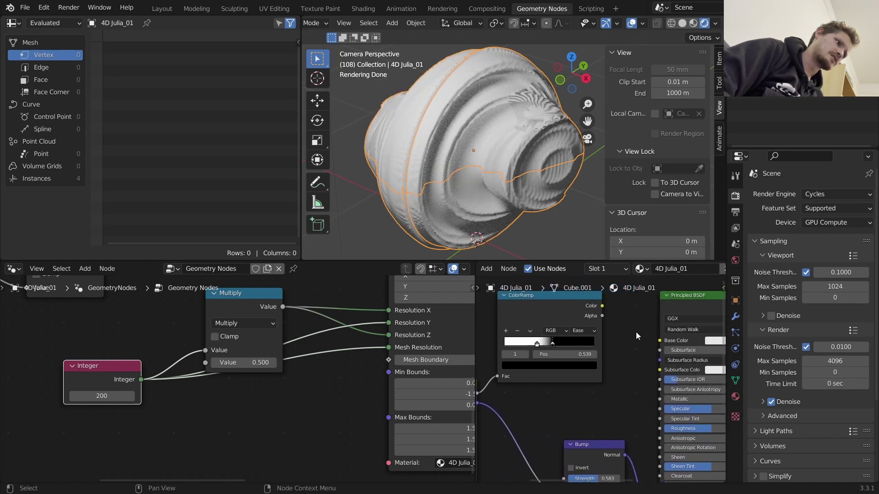
click(575, 308)
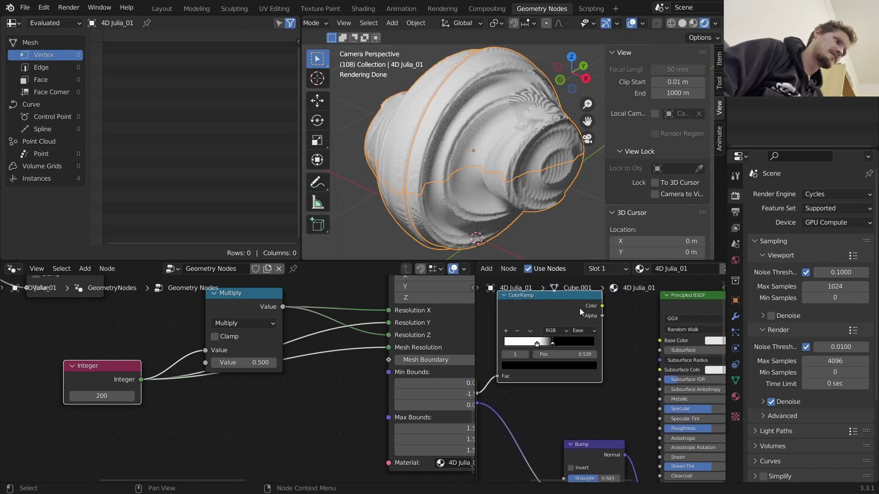
key(x)
Try a salmon Base Color on the Principled BSDF, with hue 0.020 and saturation 0.775, and undo it.
click(712, 341)
drag(726, 252, 740, 264)
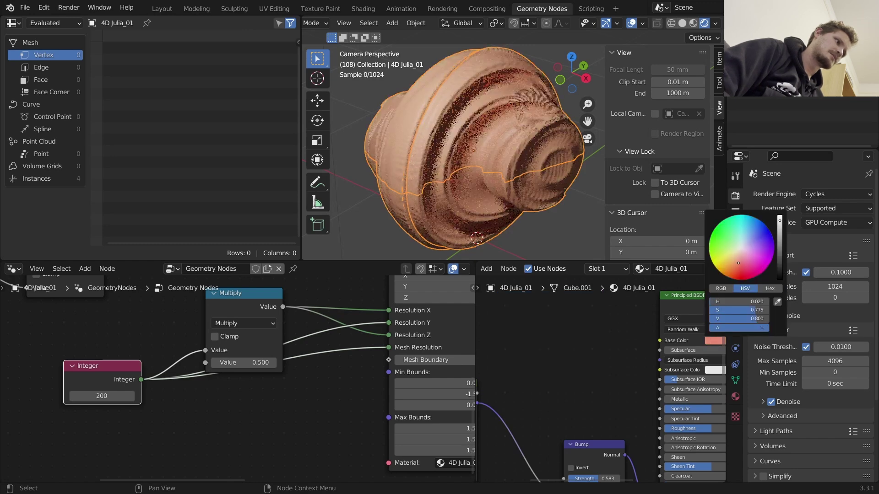
key(ctrl+z)
Add an Ambient Occlusion node beside the Principled BSDF and connect its Color output to Base Color.
middle_drag(608, 348, 584, 330)
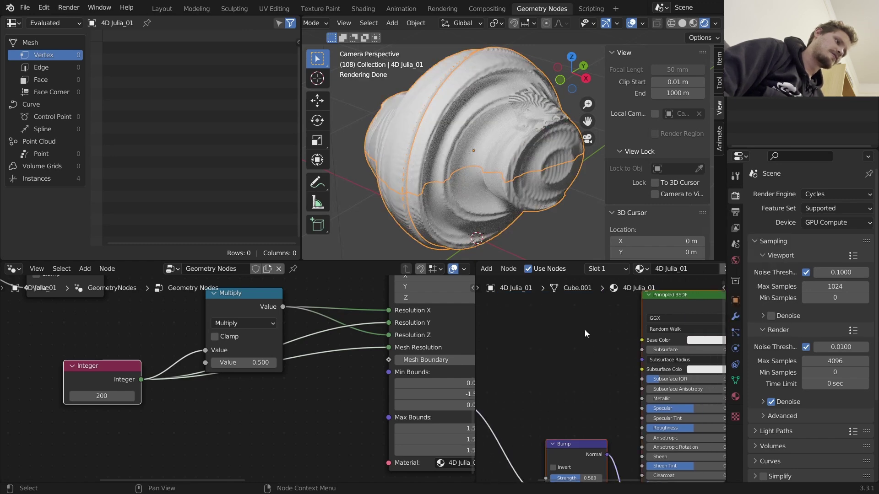
key(shift+a)
click(584, 330)
text(amb)
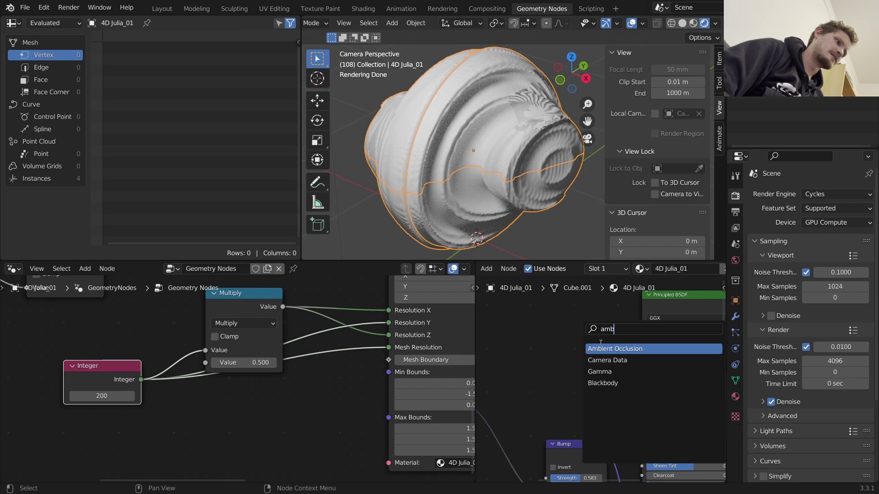
key(Return)
click(565, 333)
drag(603, 334, 642, 340)
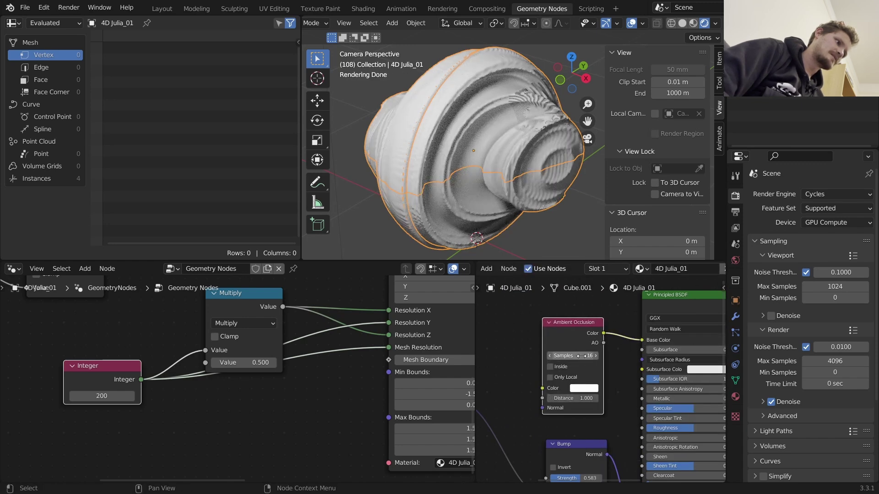
Set the Ambient Occlusion node's Distance to 13.4 and compare the shading by deleting the node and restoring it.
drag(583, 397, 563, 397)
key(x)
key(ctrl+shift+z)
key(ctrl+shift+z)
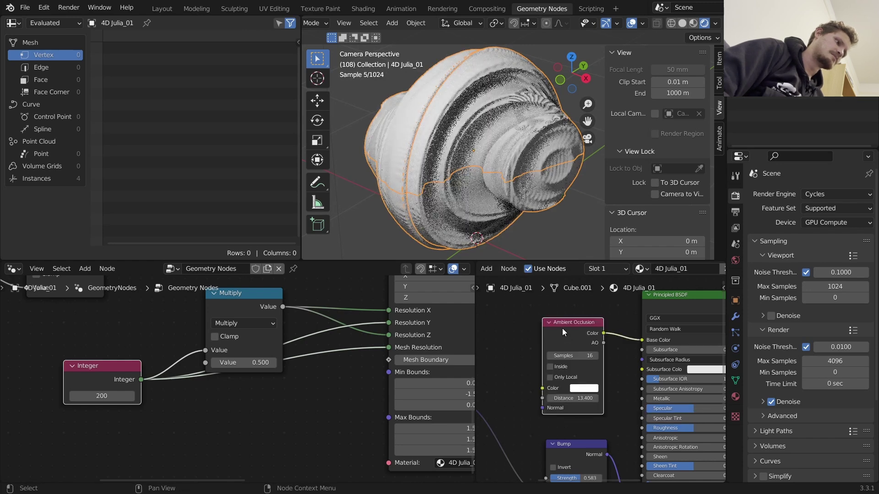
Insert a ColorRamp between the Ambient Occlusion node's Color output and the Principled BSDF's Base Color, with its black stop at position 0.592.
middle_drag(567, 339, 631, 342)
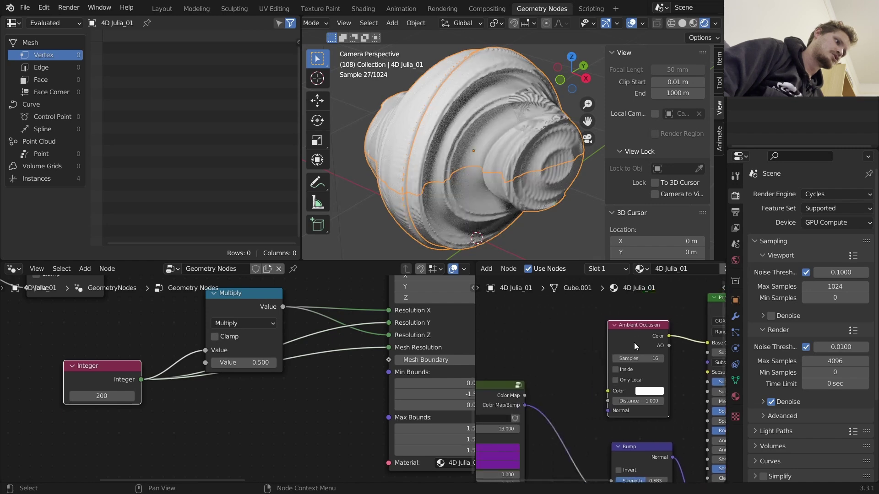
drag(627, 337, 508, 326)
key(shift+a)
click(530, 331)
text(colo)
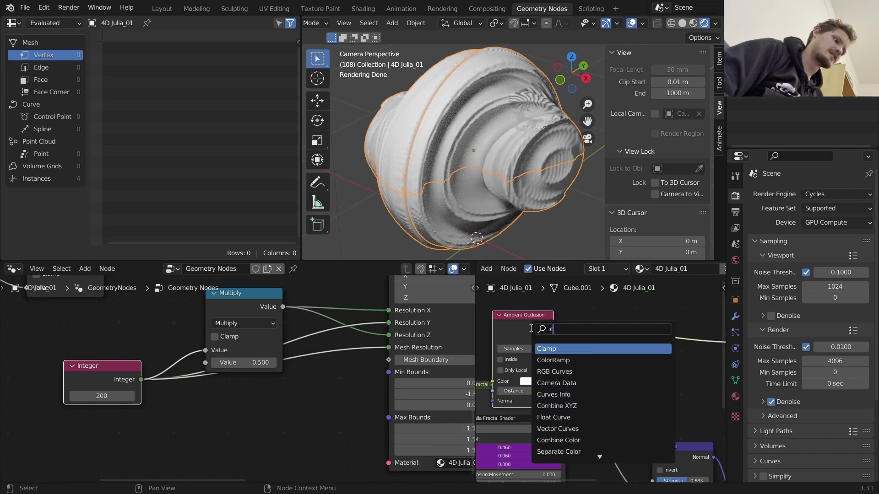
key(Return)
click(648, 356)
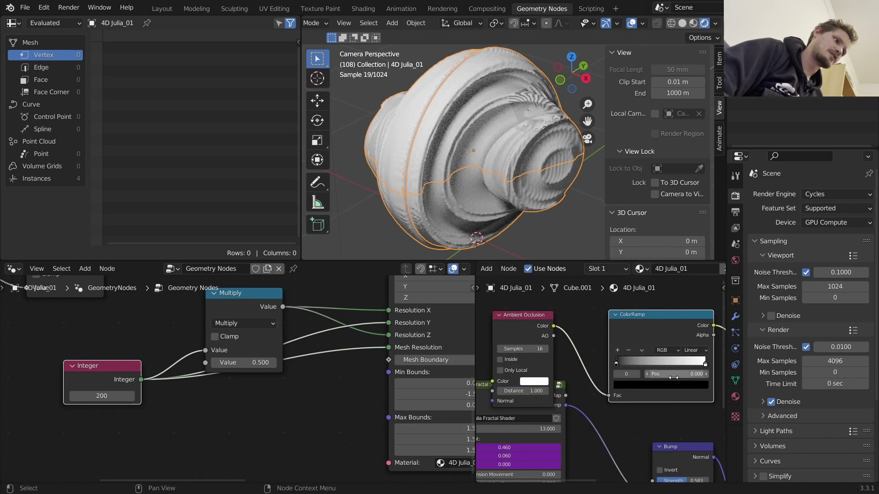
drag(616, 363, 668, 364)
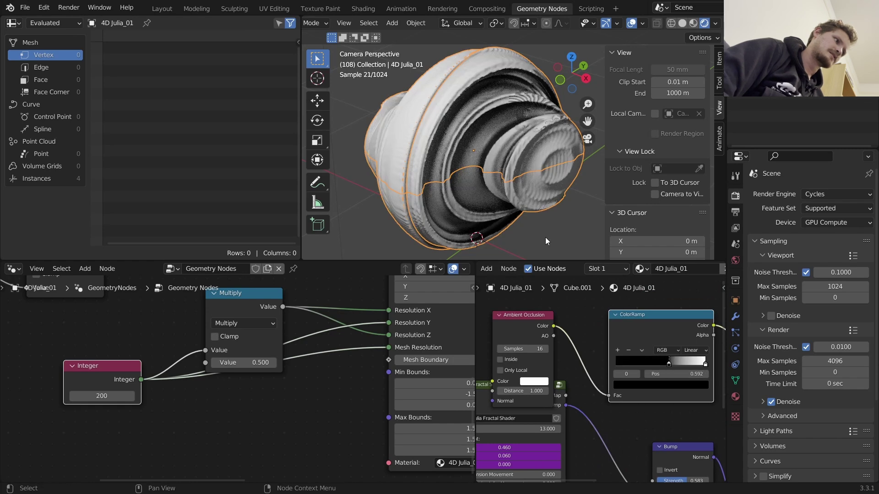
Hide the viewport overlays, preview the fractal's animation and view the shape from outside the camera.
click(630, 24)
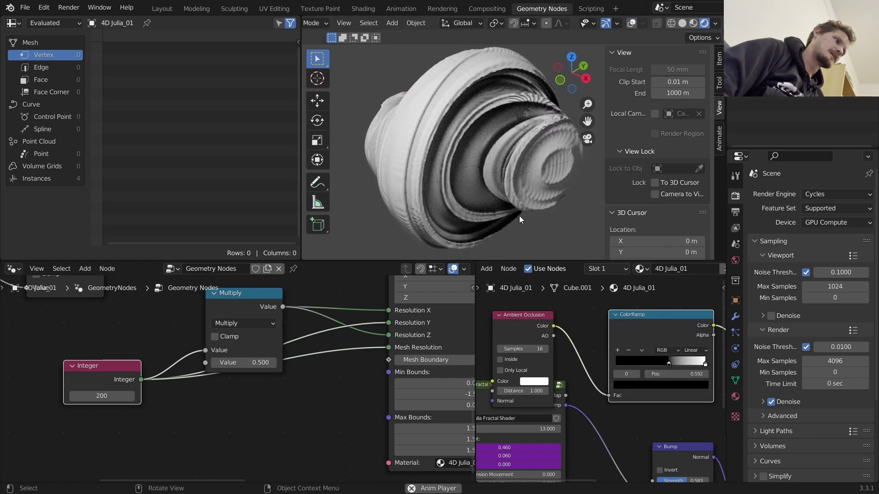
key(space)
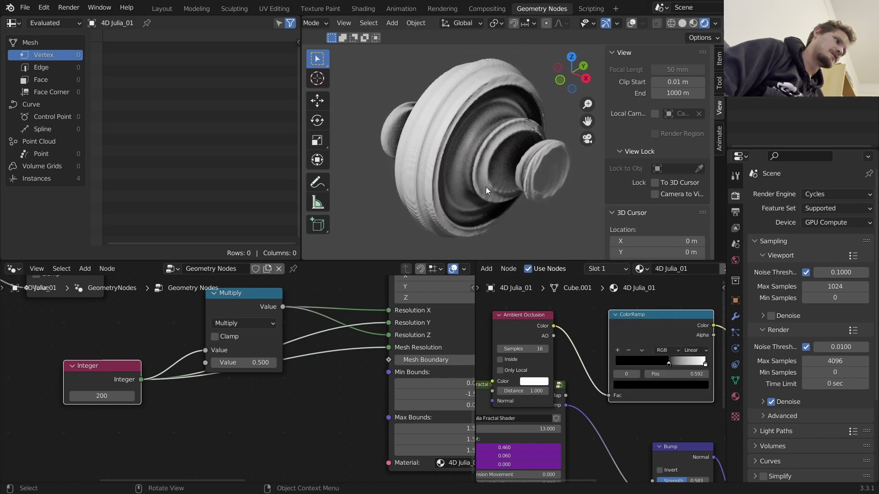
middle_drag(486, 188, 526, 194)
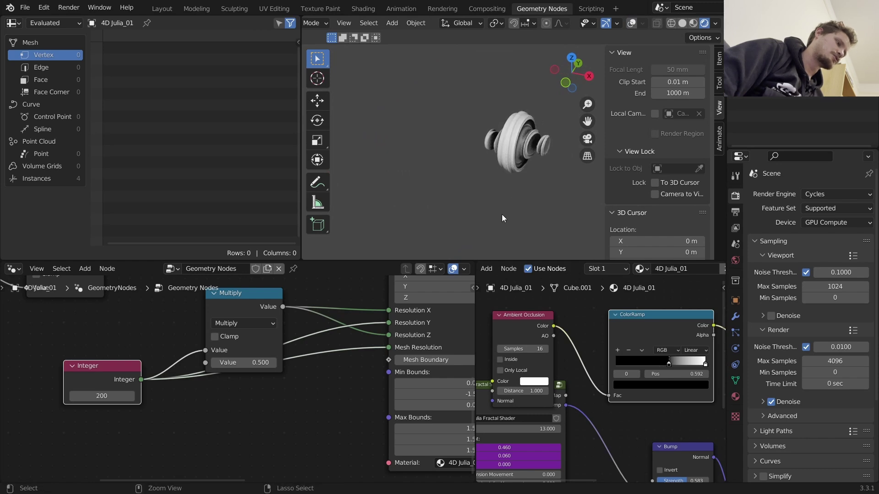
Save the project to the Desktop as 4dfractal.blend.
key(ctrl+s)
click(298, 401)
text(4d)
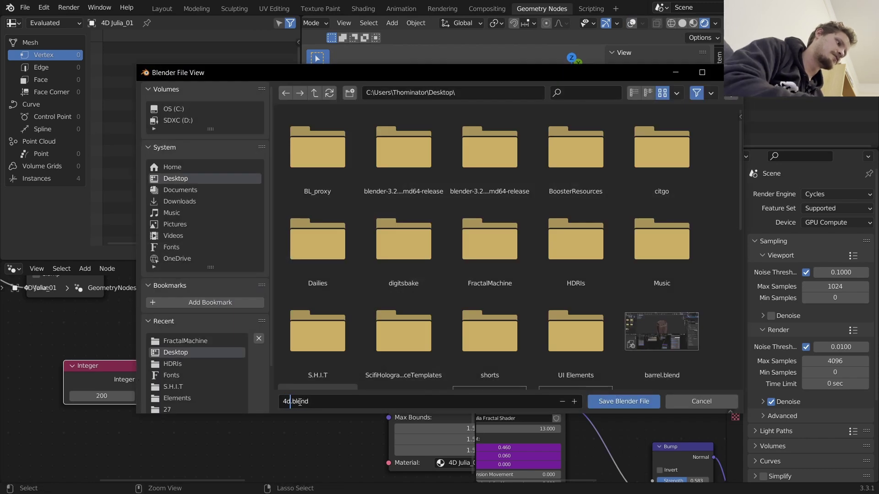
text(fractal)
key(Return)
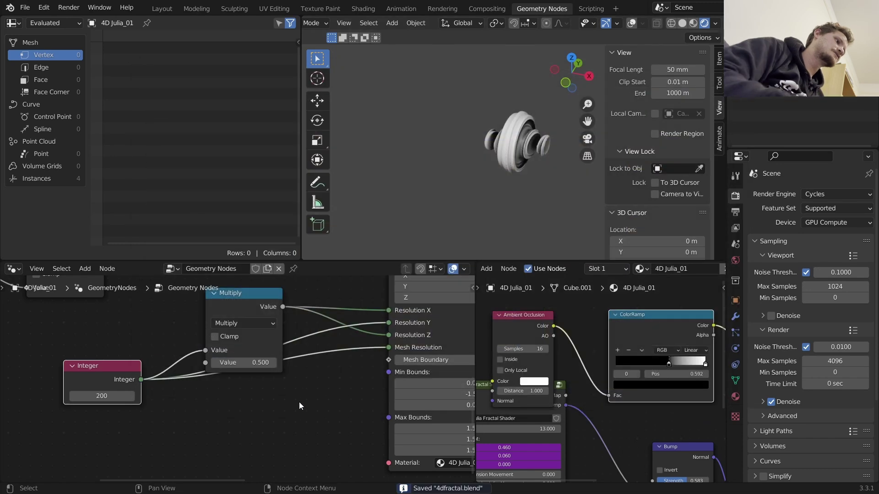
scroll(527, 128, up, 4)
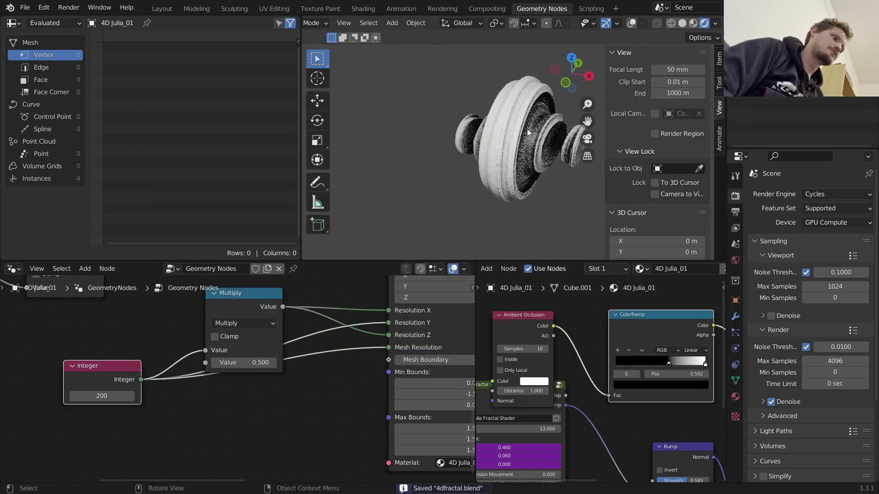